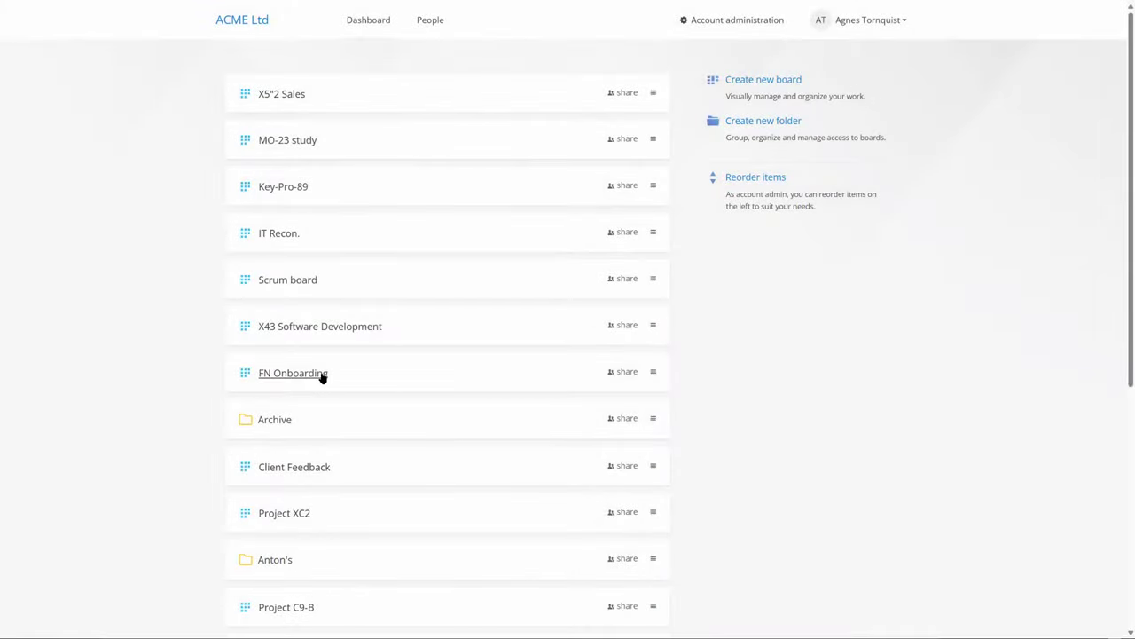
Open the FN Onboarding board and collapse every swimlane below Pre-Arrival, from First Day through Company Culture
click(302, 373)
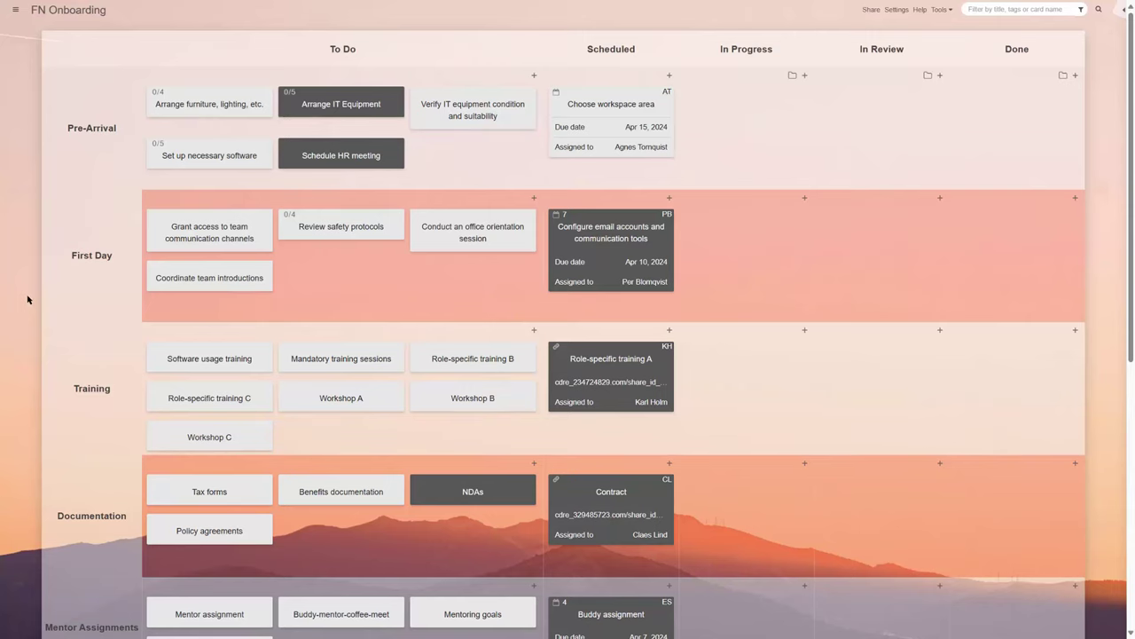
click(97, 301)
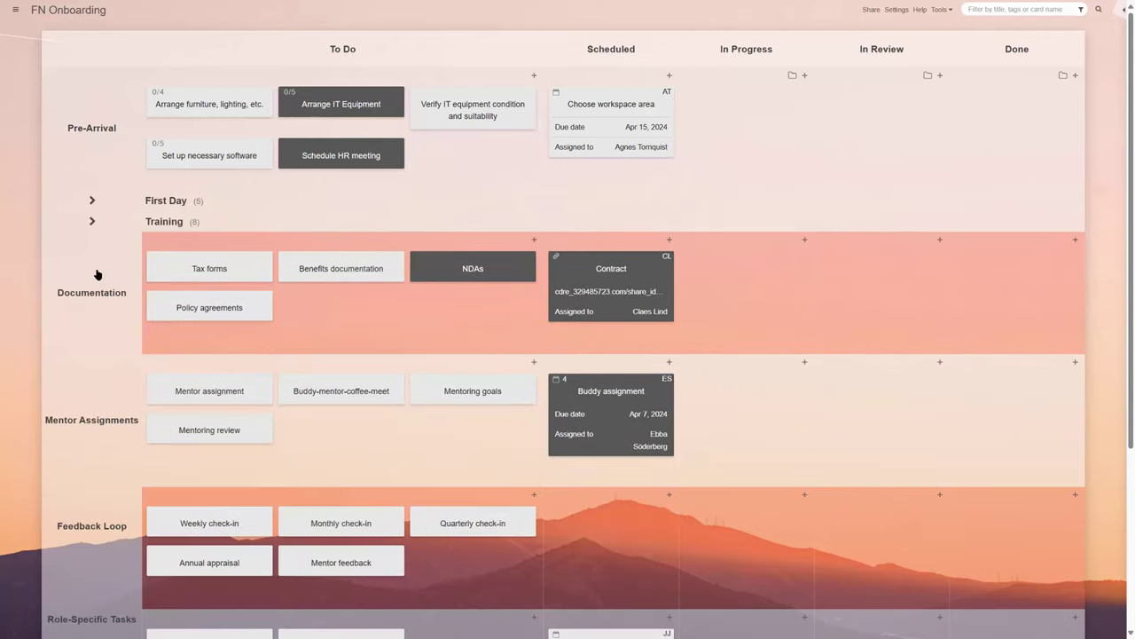
click(92, 286)
click(91, 302)
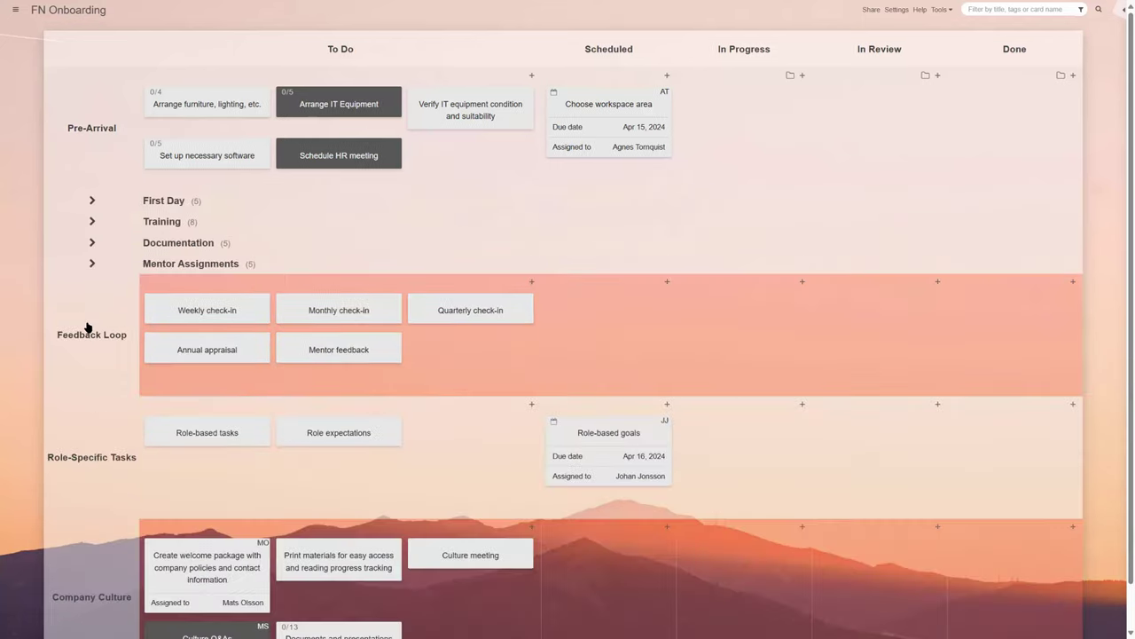
click(88, 326)
click(89, 346)
click(86, 371)
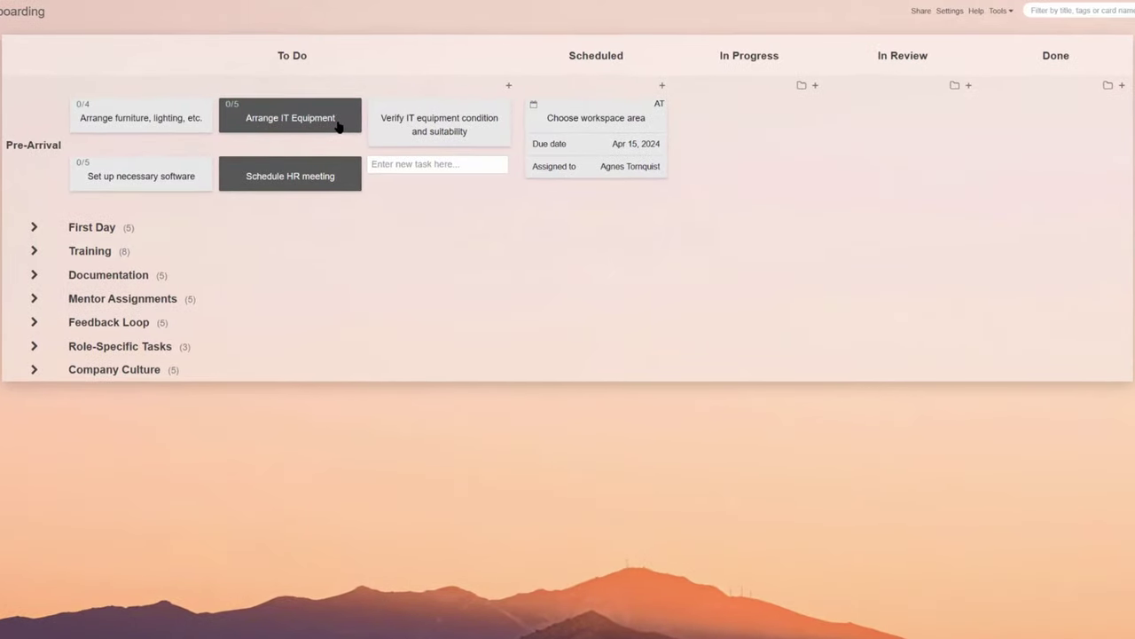
Assign the Arrange IT Equipment card in the Pre-Arrival lane to the responsible team member
click(338, 126)
click(741, 307)
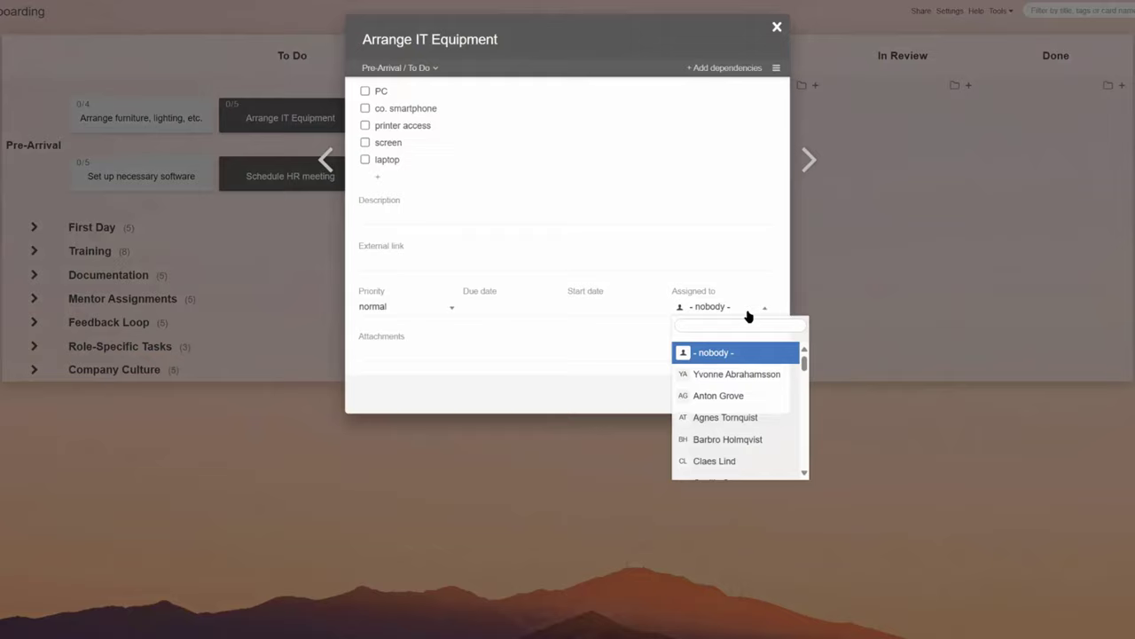
scroll(745, 400, down, 3)
click(741, 417)
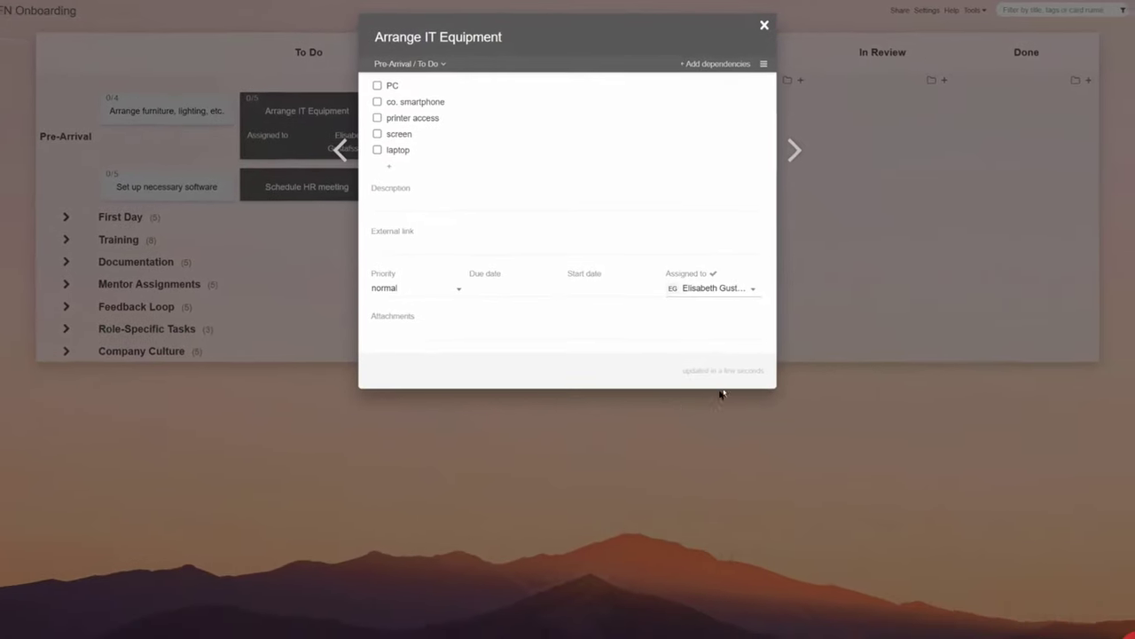
click(717, 393)
Review the April 2024 calendar of board tasks and the details of the April 10 email accounts configuration card
mouse_move(915, 92)
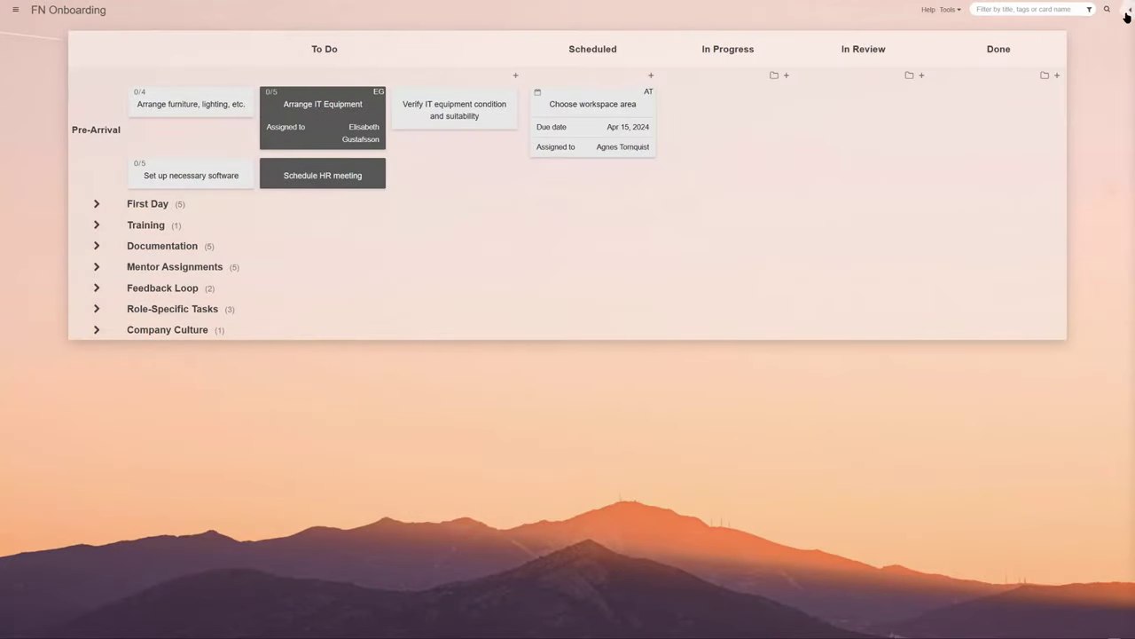
click(1127, 12)
click(1113, 297)
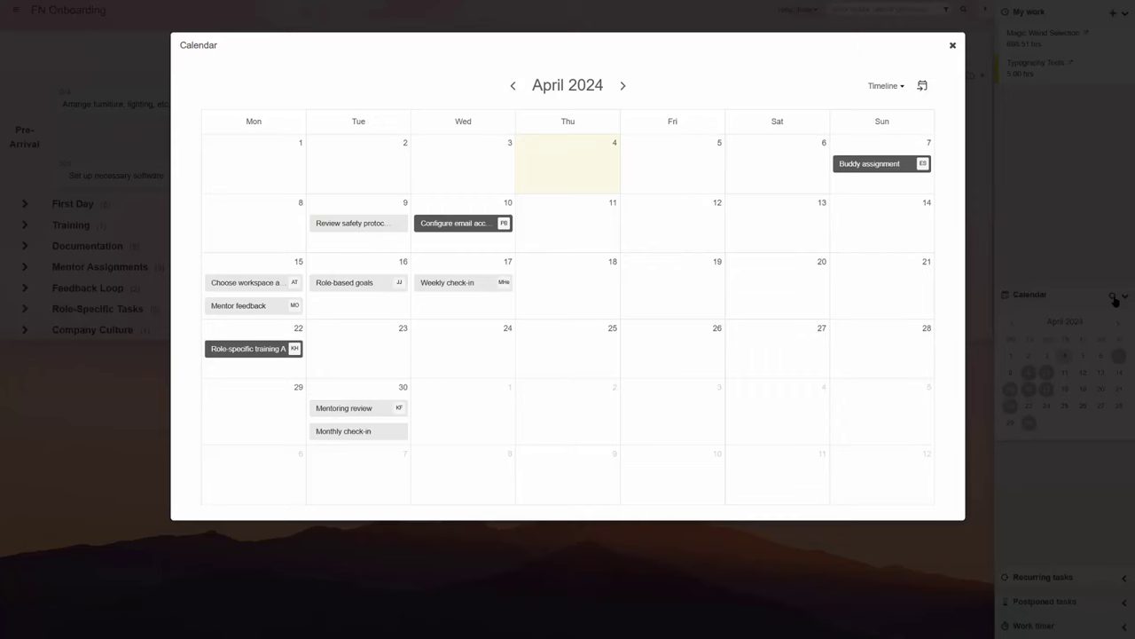
click(488, 226)
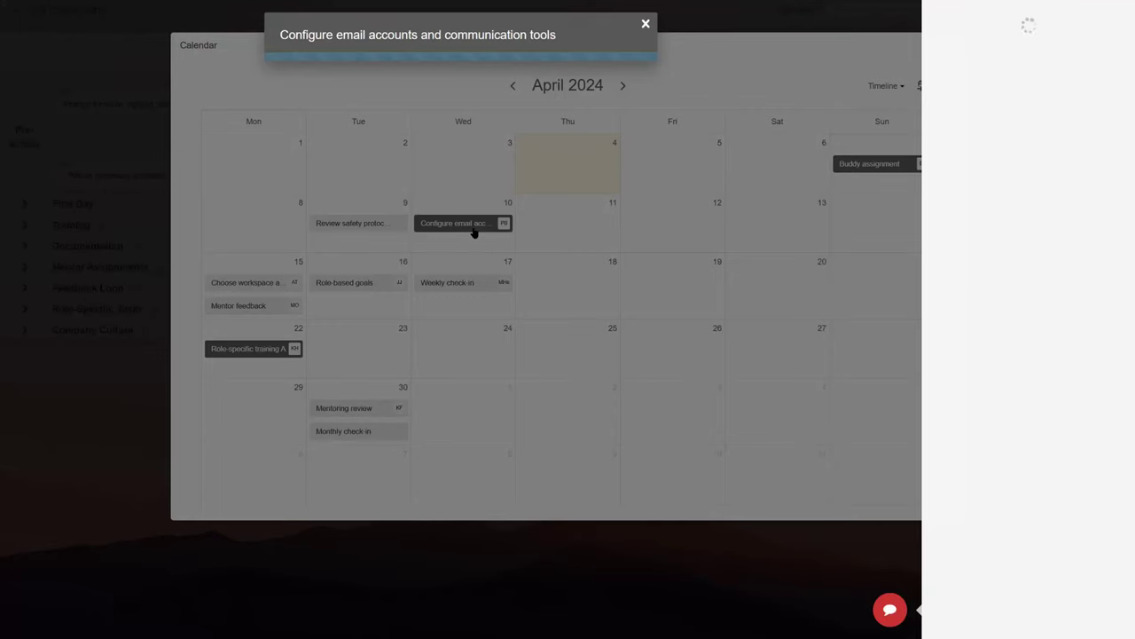
click(472, 314)
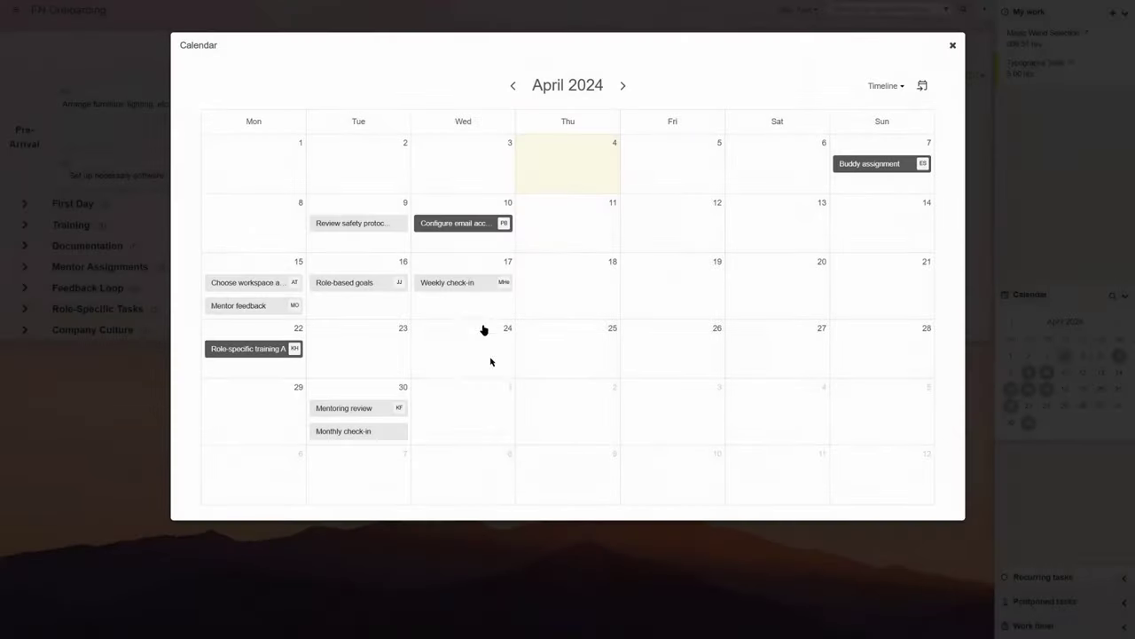
click(539, 562)
click(985, 10)
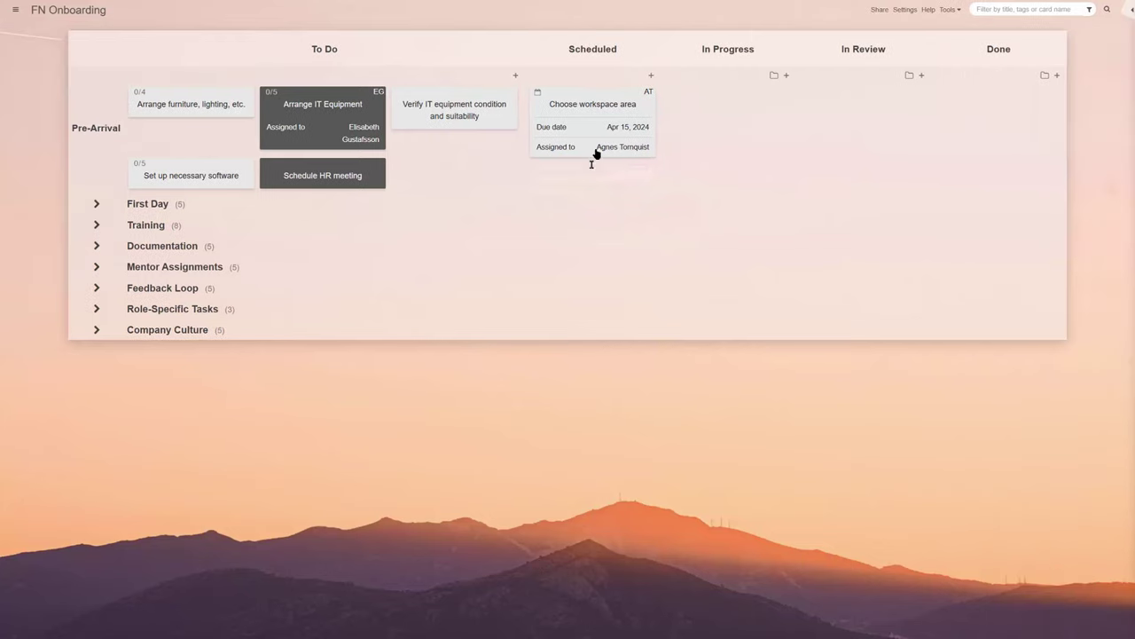
Move Choose workspace area to In Progress and the First Day card Coordinate team introductions to Scheduled
drag(608, 116, 683, 166)
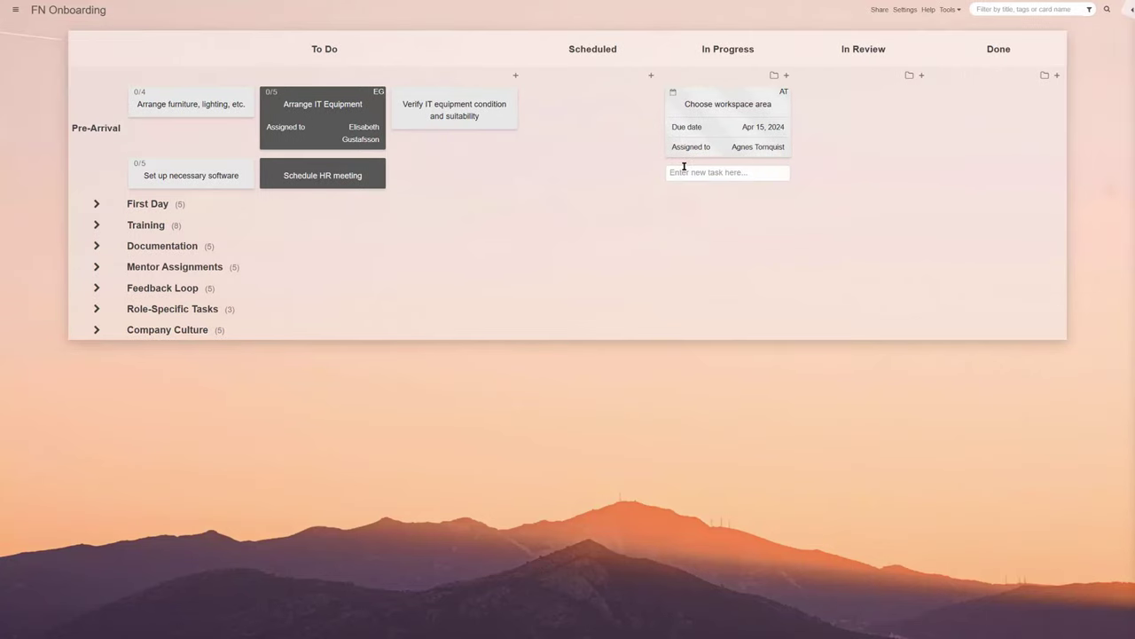
click(181, 205)
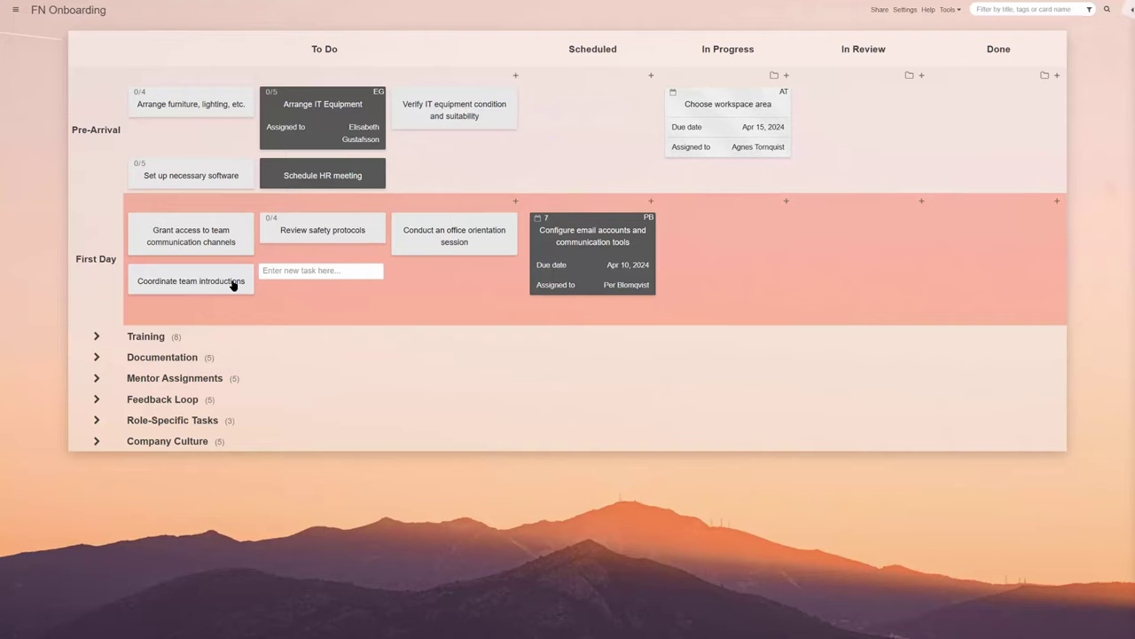
drag(235, 286, 641, 316)
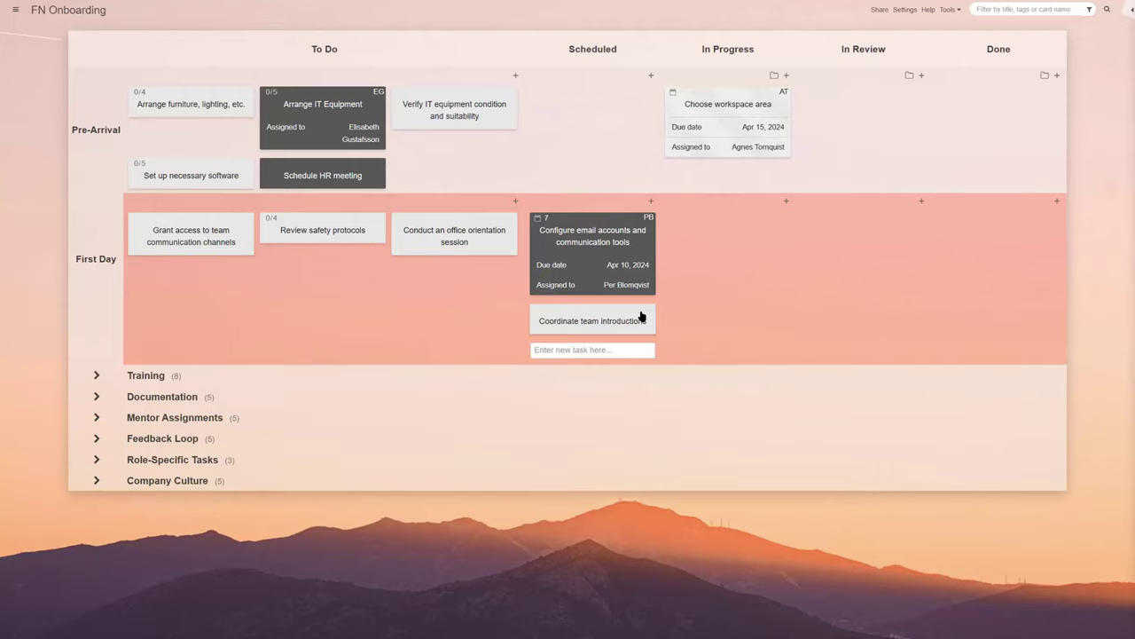
Expand the Training lane and set the due date of Role-specific training A to April 22, 2024
click(264, 383)
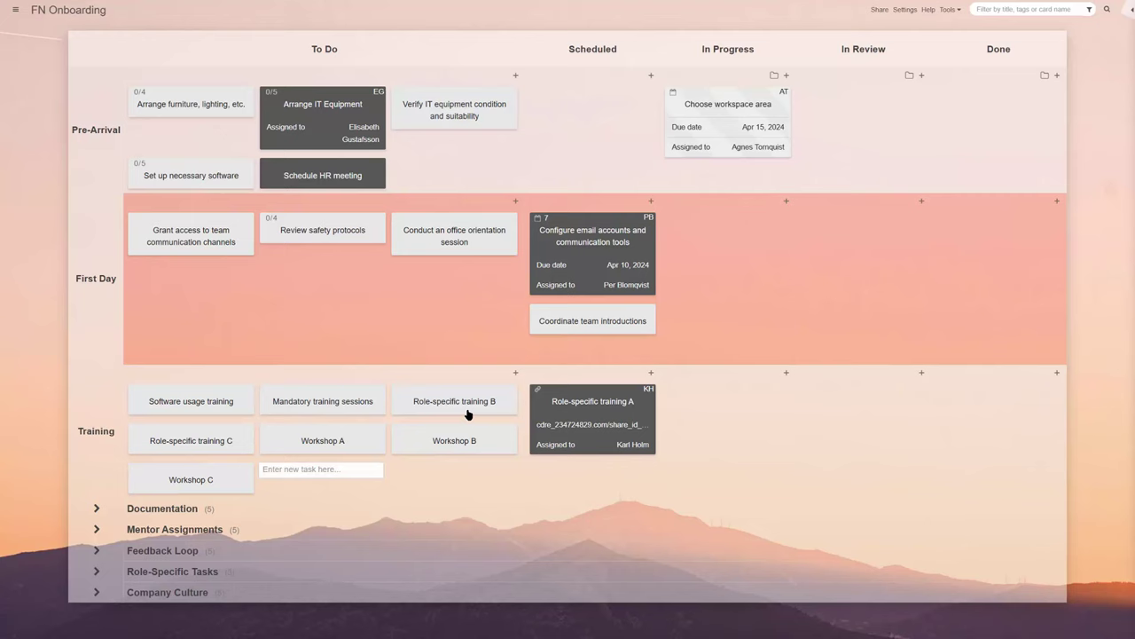
click(568, 403)
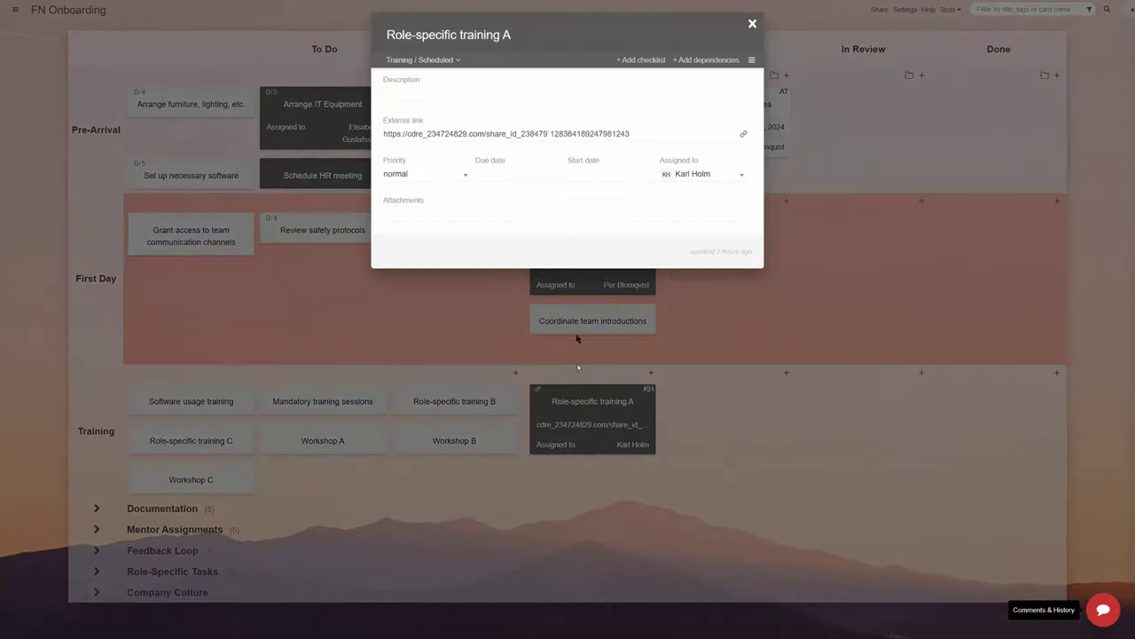
click(501, 175)
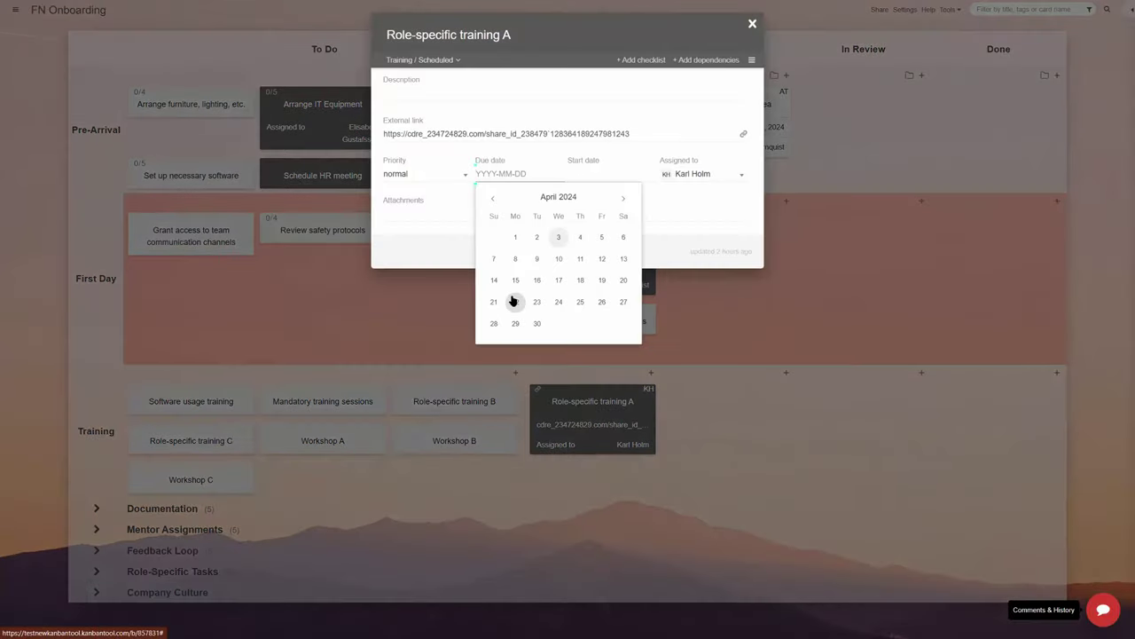
click(516, 301)
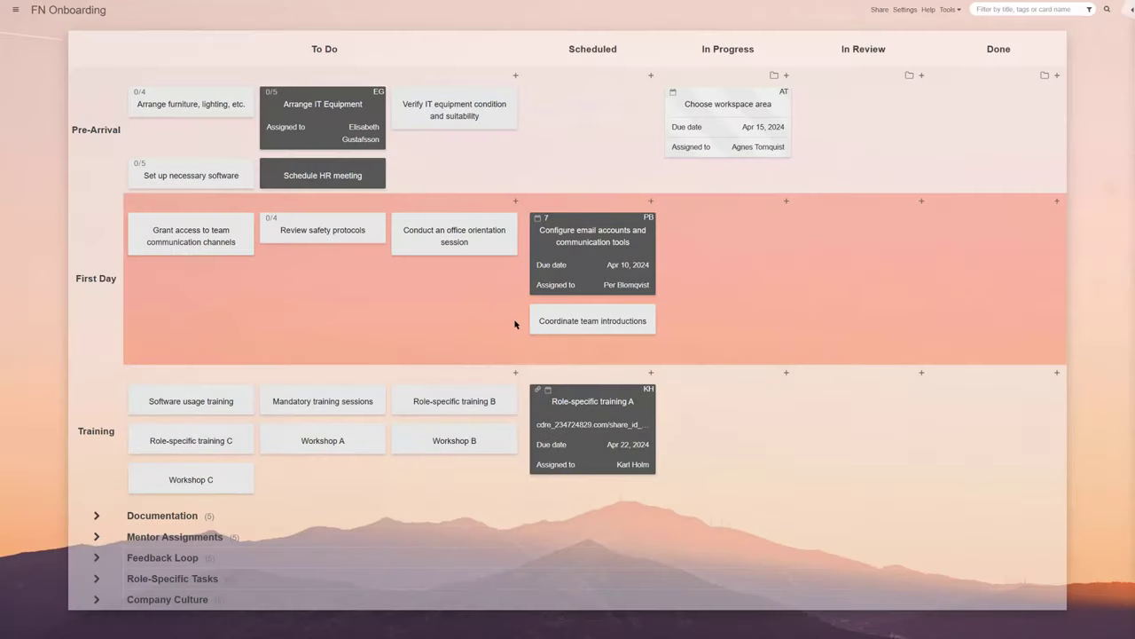
Collapse the Pre-Arrival lane and move the Contract card in the Documentation lane to In Progress
click(98, 141)
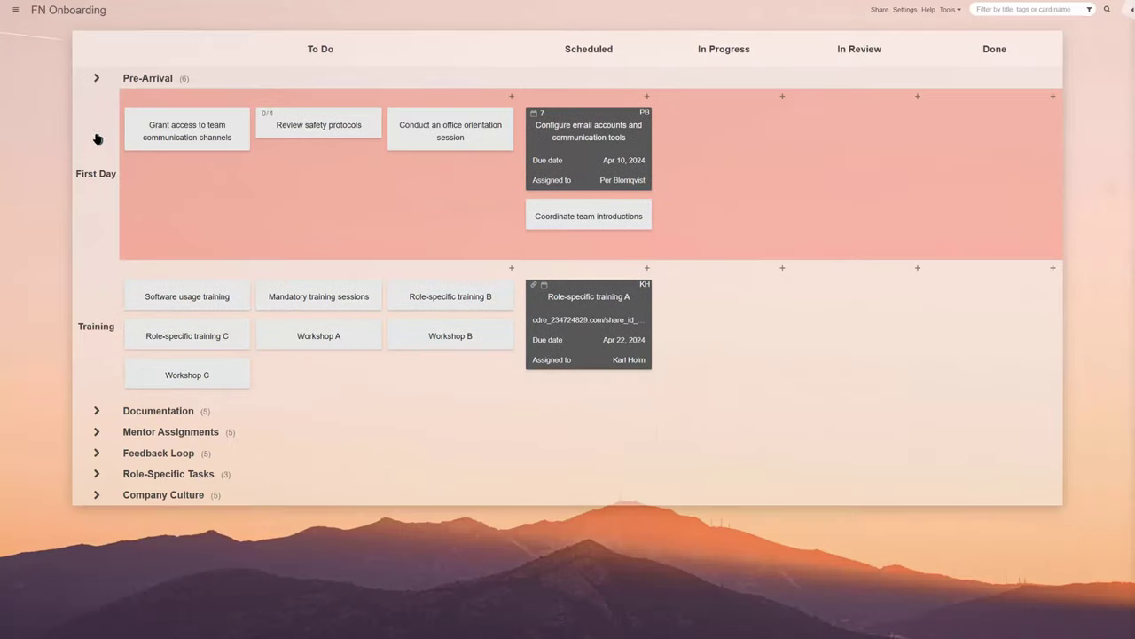
click(166, 412)
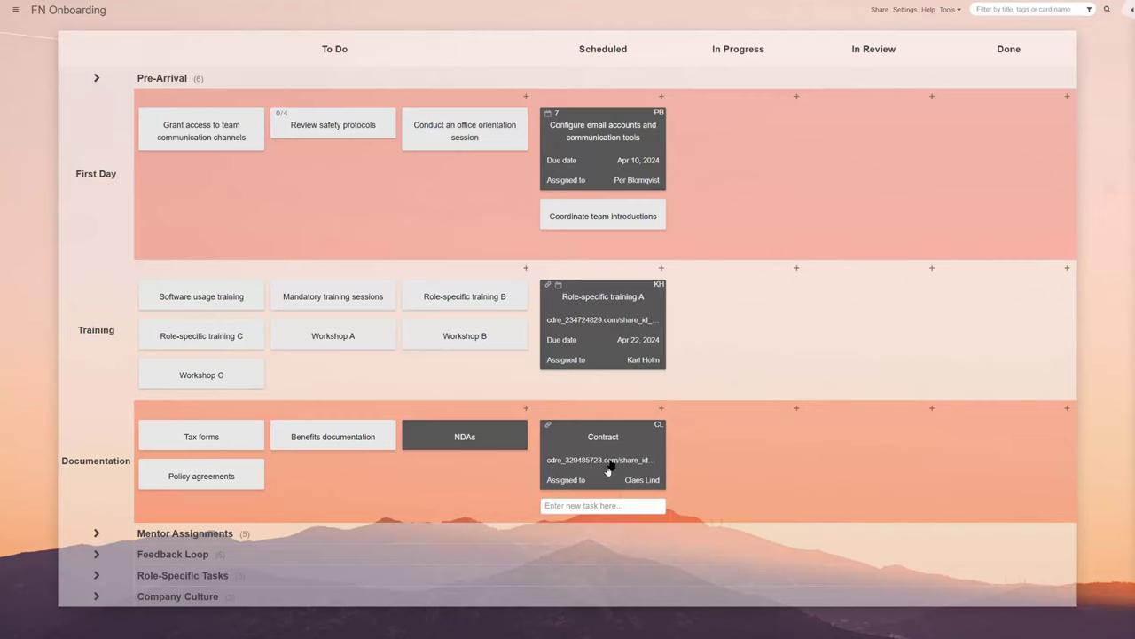
drag(622, 439, 701, 435)
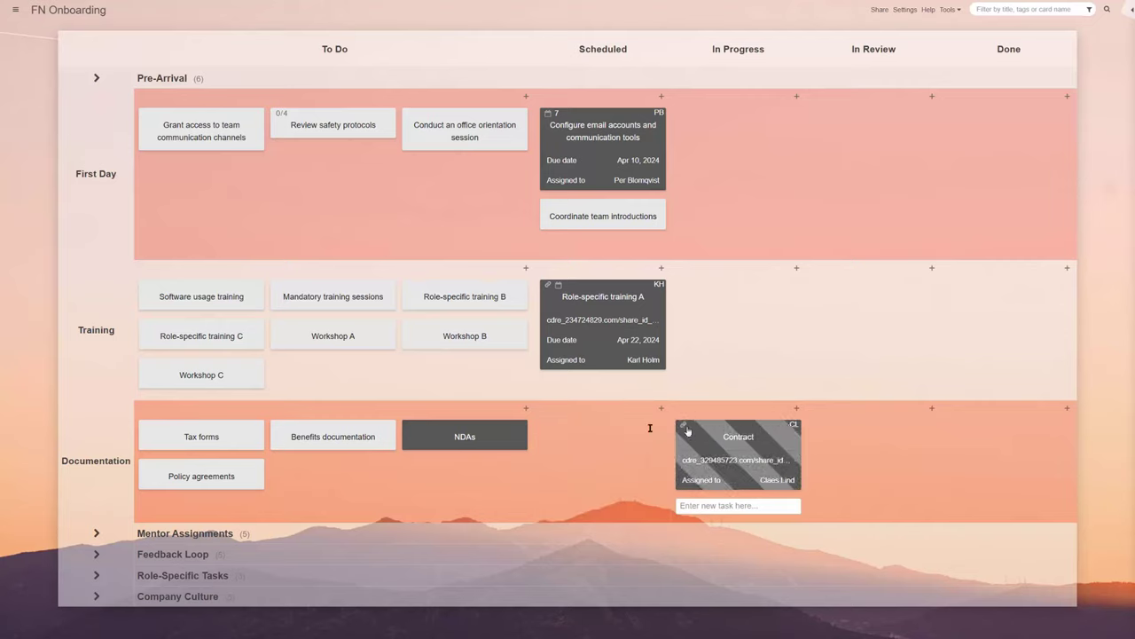
Collapse the First Day lane and review the details of the Buddy assignment card under Mentor Assignments
click(93, 155)
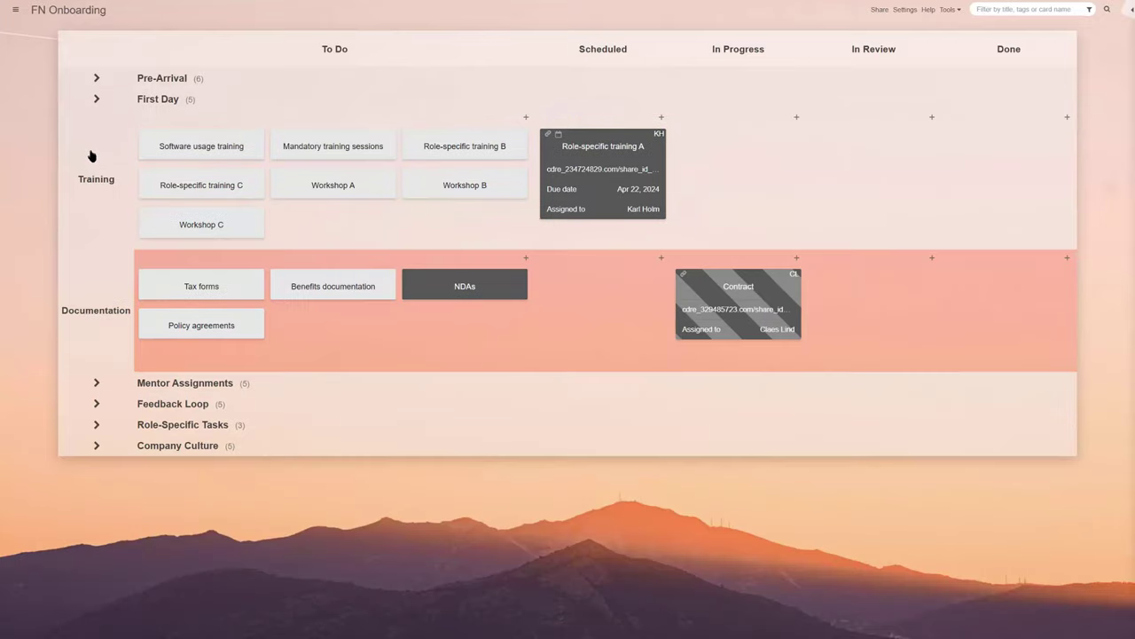
click(188, 385)
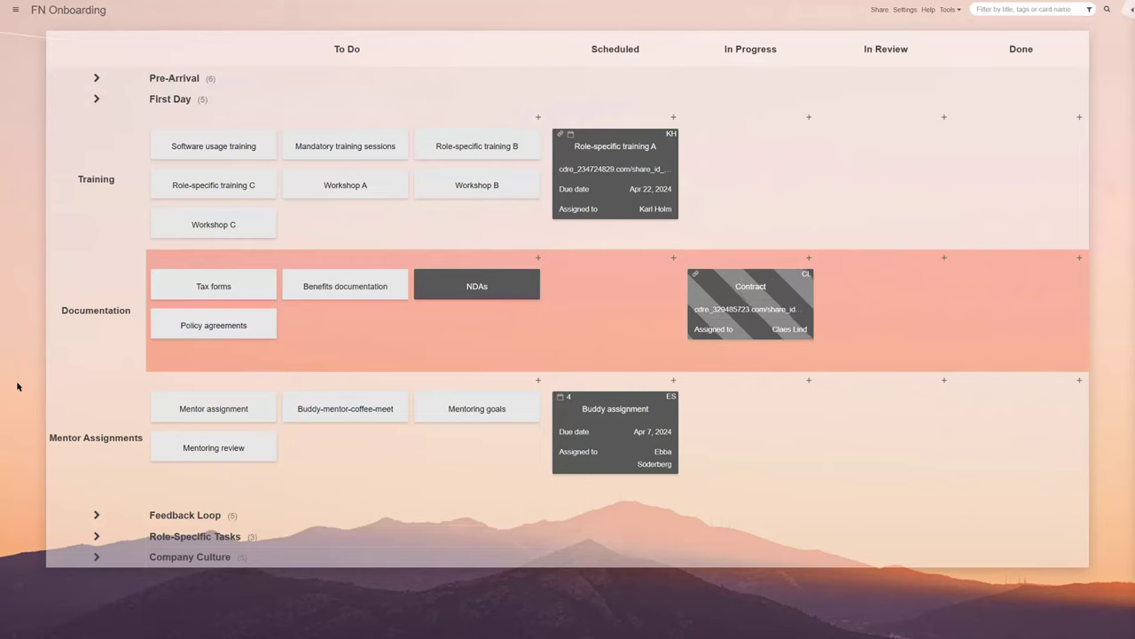
click(621, 406)
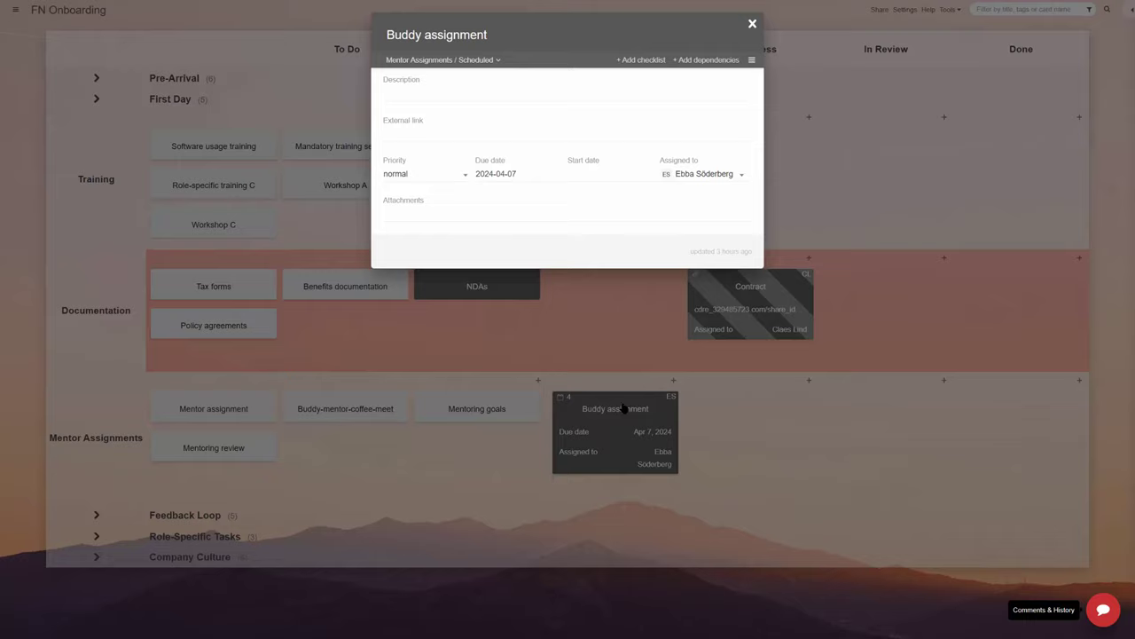
click(487, 418)
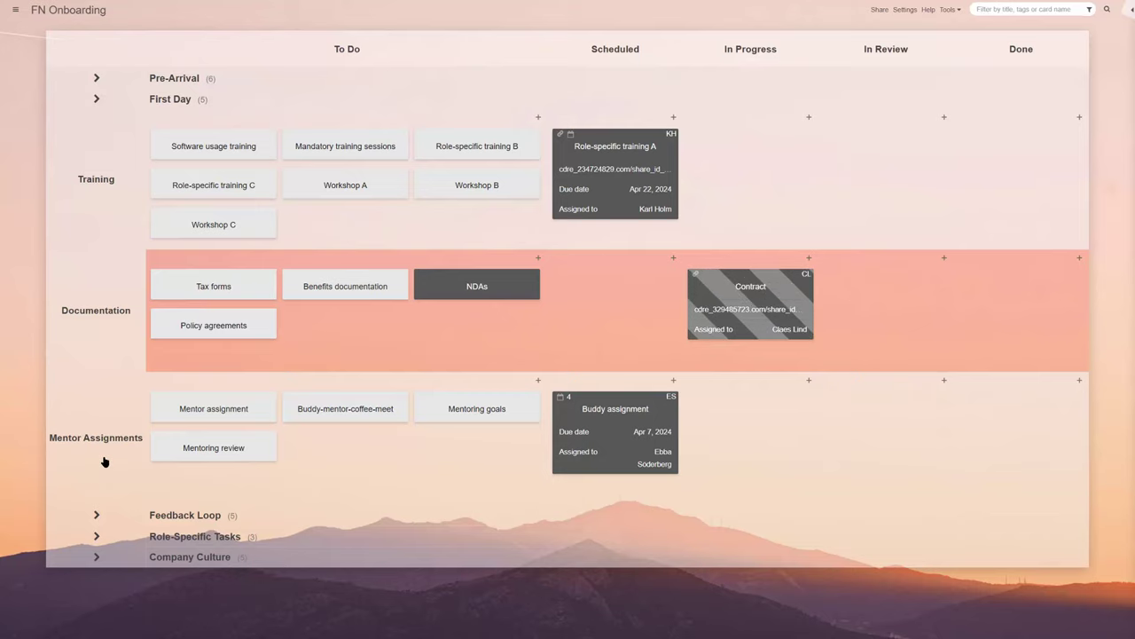
Collapse the Training lane and move the Weekly check-in card in the Feedback Loop lane to Scheduled
click(197, 516)
click(101, 169)
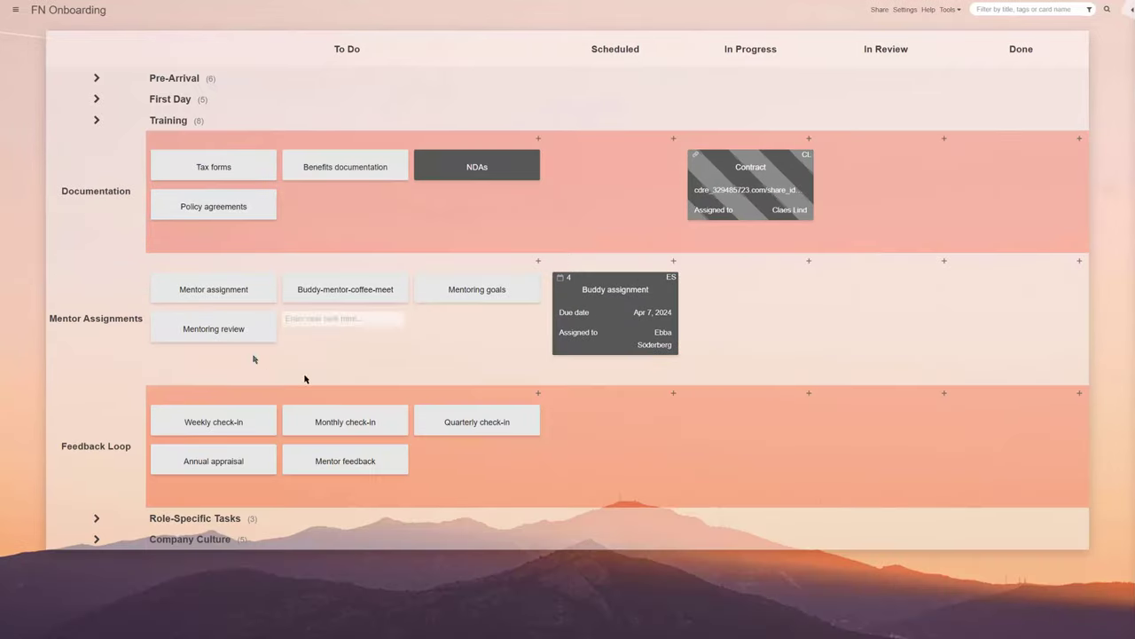
drag(246, 424, 644, 423)
Set the due date of the Weekly check-in card to April 17, 2024
click(644, 422)
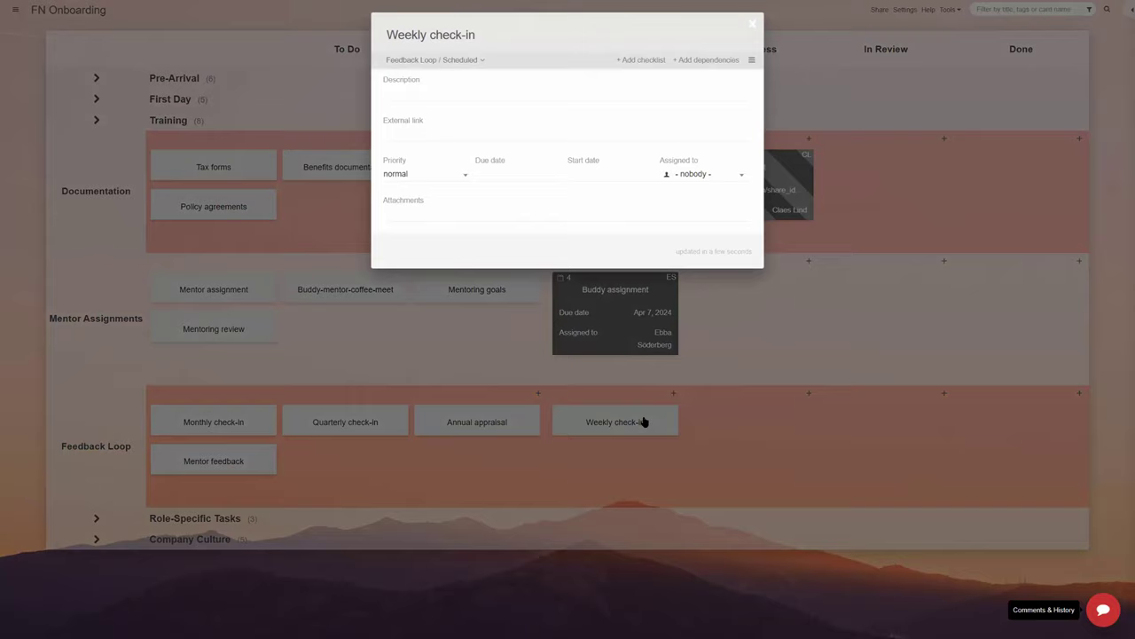
click(518, 174)
click(563, 284)
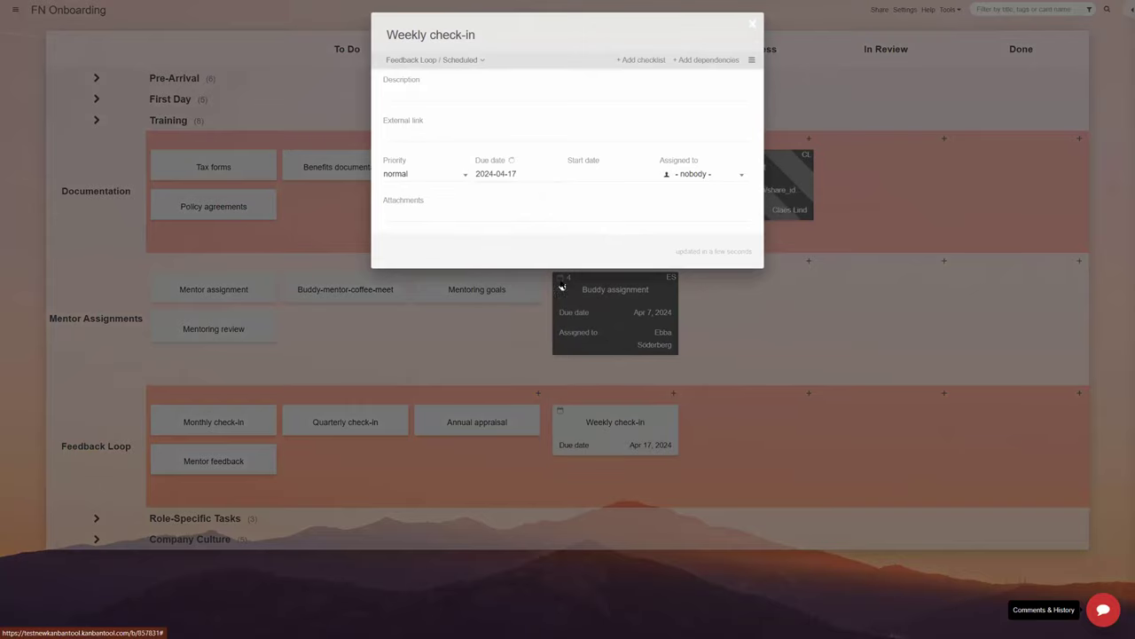
click(553, 471)
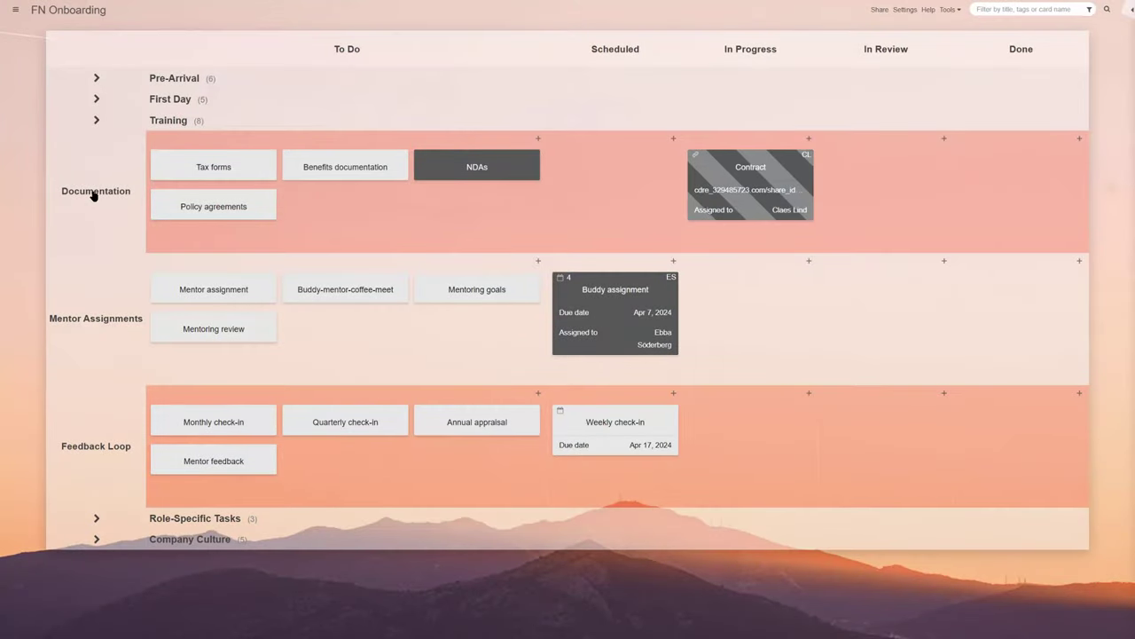
Collapse the Documentation lane and move the Role-based goals card in the Role-Specific Tasks lane to In Progress
click(94, 193)
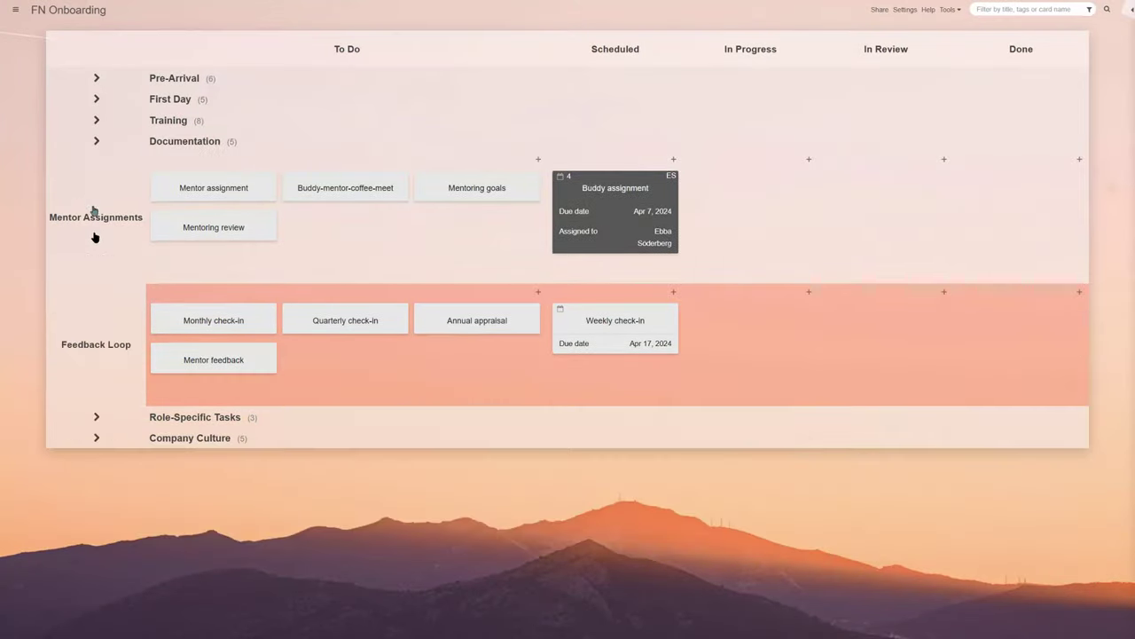
click(206, 418)
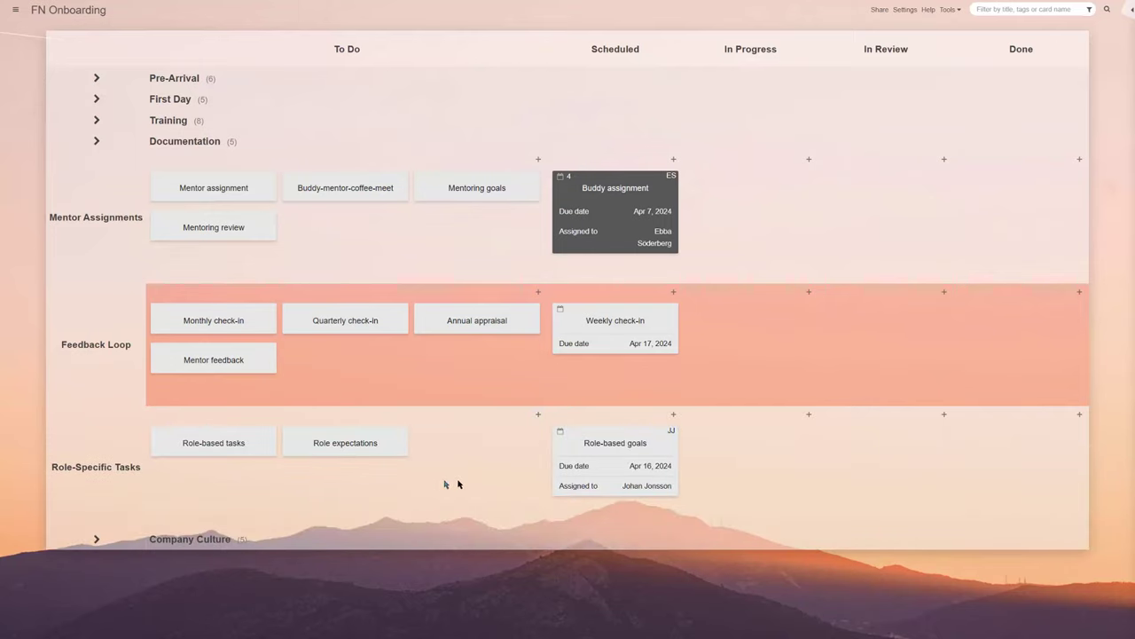
drag(660, 442, 750, 444)
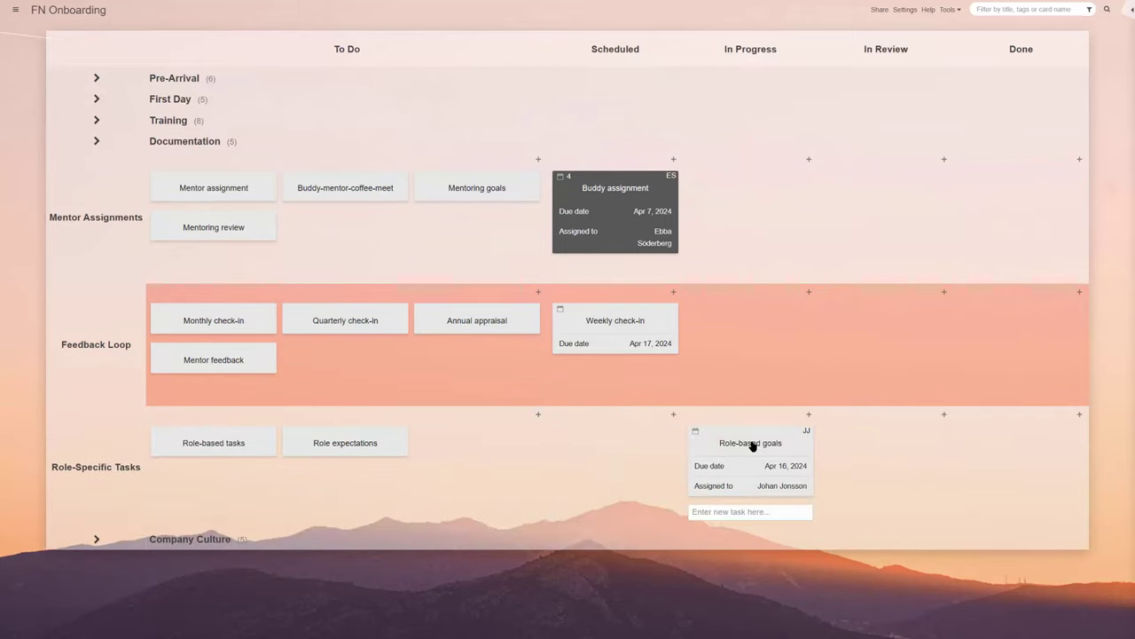
Expand the Company Culture lane and collapse the Mentor Assignments lane
click(521, 542)
scroll(519, 470, down, 1)
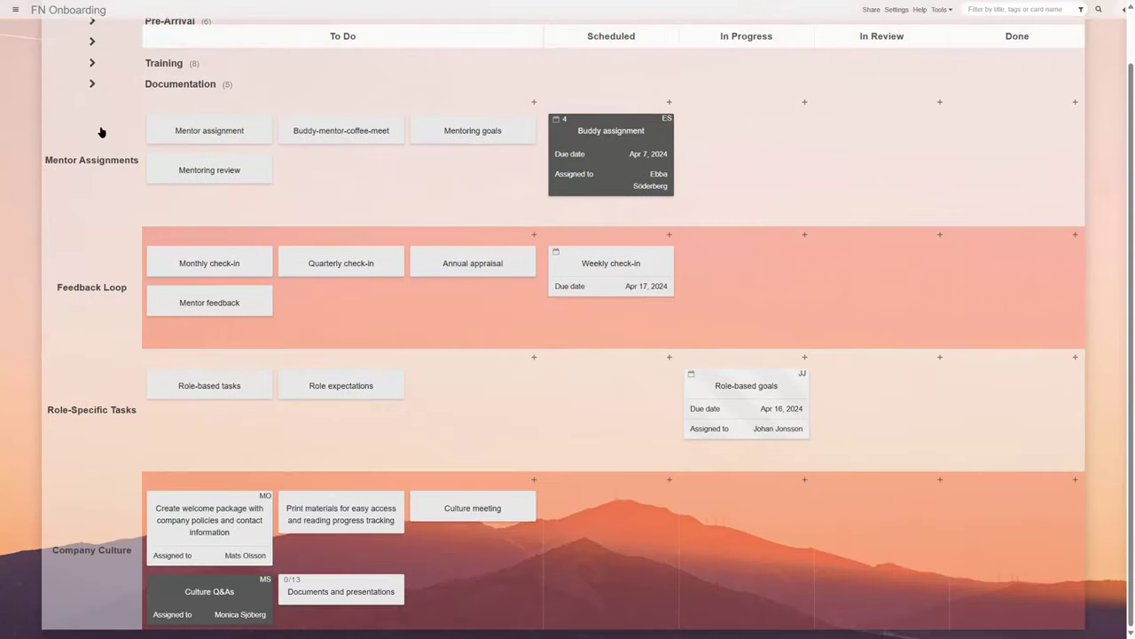
click(98, 156)
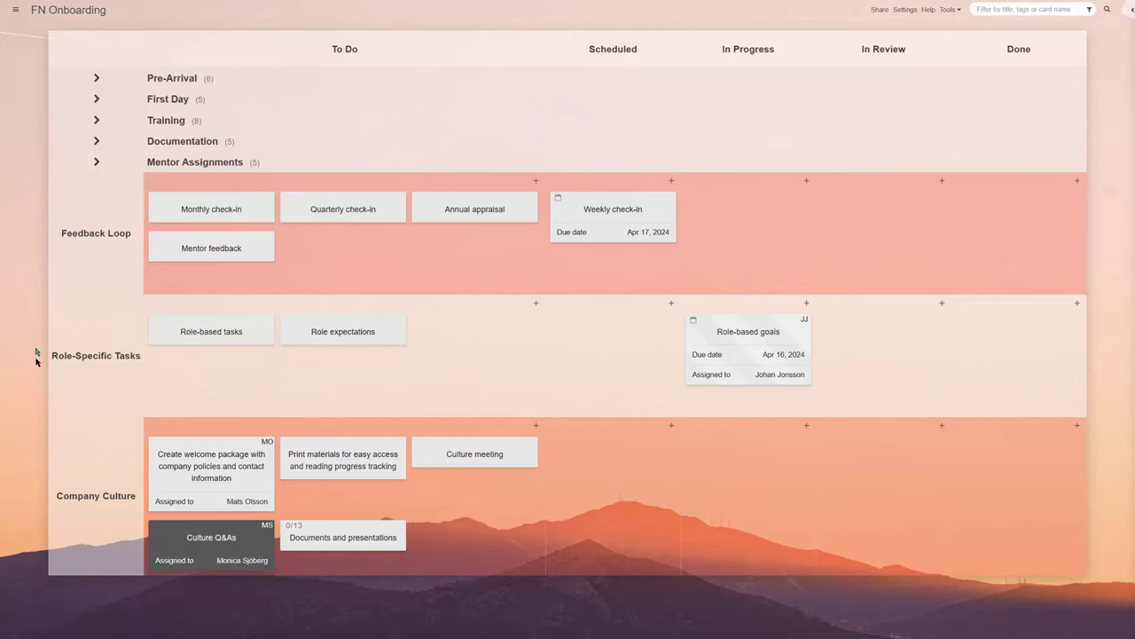
double_click(312, 513)
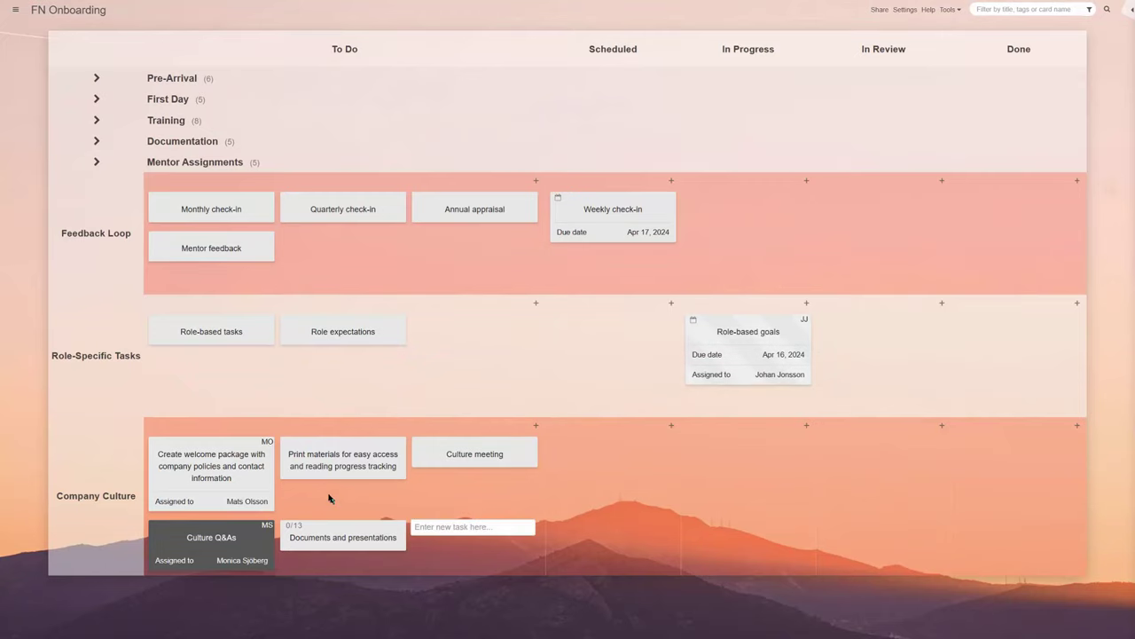
Move the Culture meeting card in the Company Culture lane to Scheduled and set its due date to April 9, 2024
drag(488, 468, 613, 459)
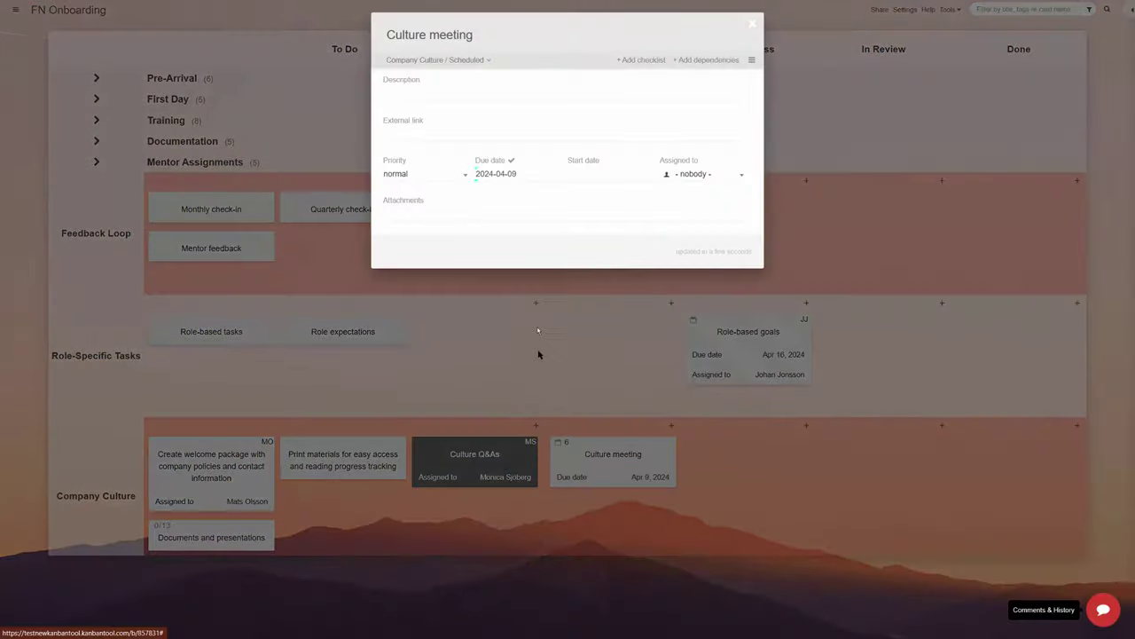
click(538, 359)
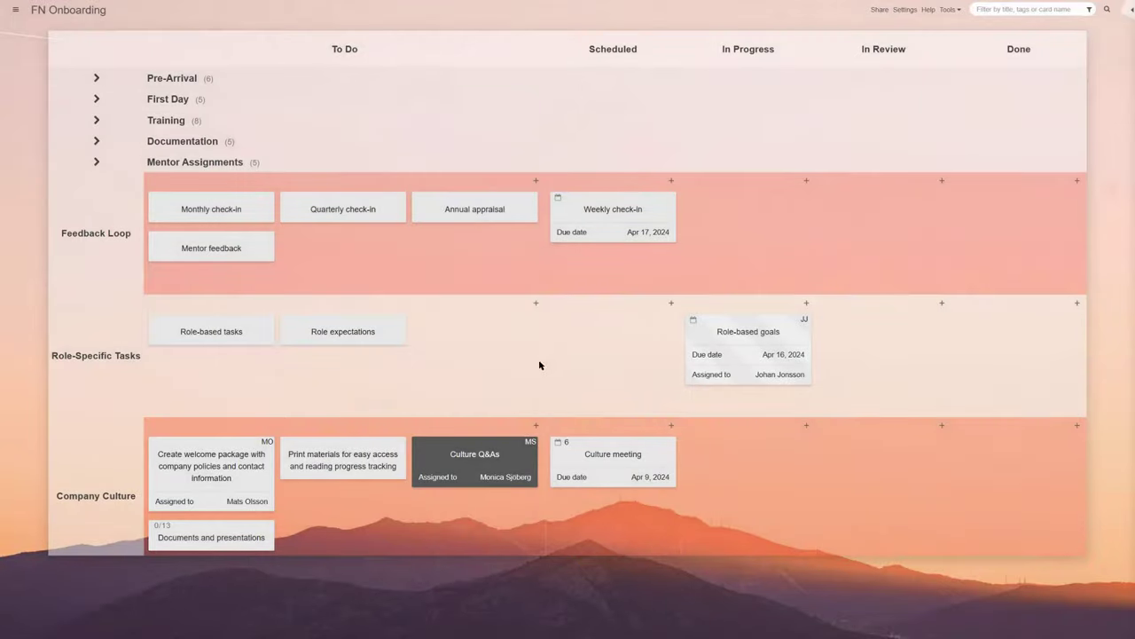
Expand the Mentor Assignments, Documentation, Training, First Day and Pre-Arrival lanes
click(327, 163)
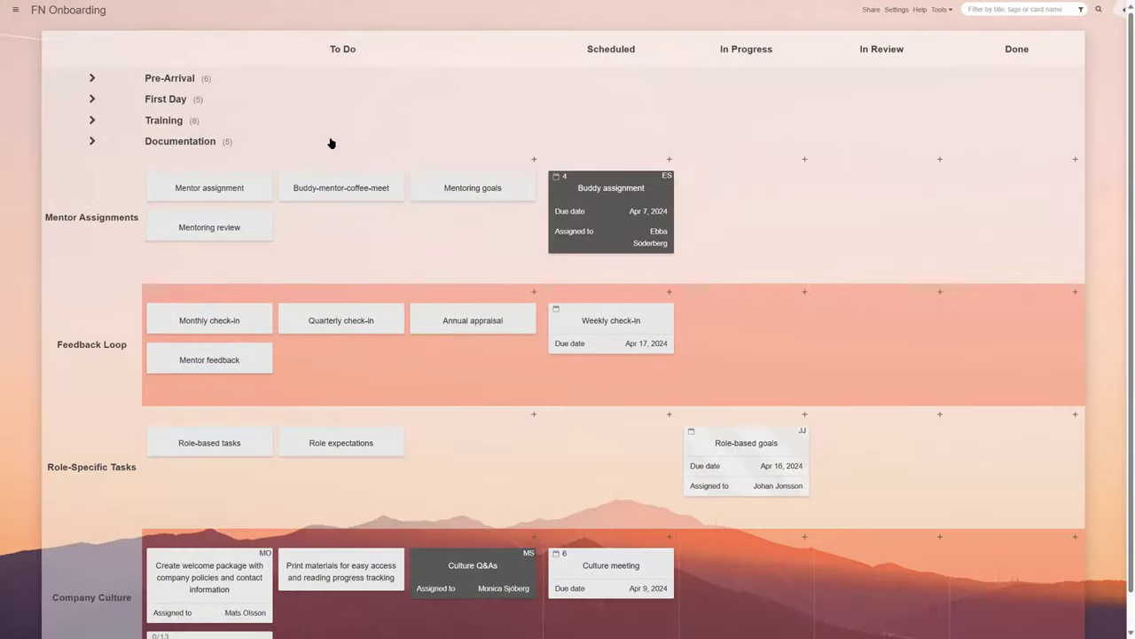
click(329, 141)
click(329, 119)
click(329, 101)
click(331, 86)
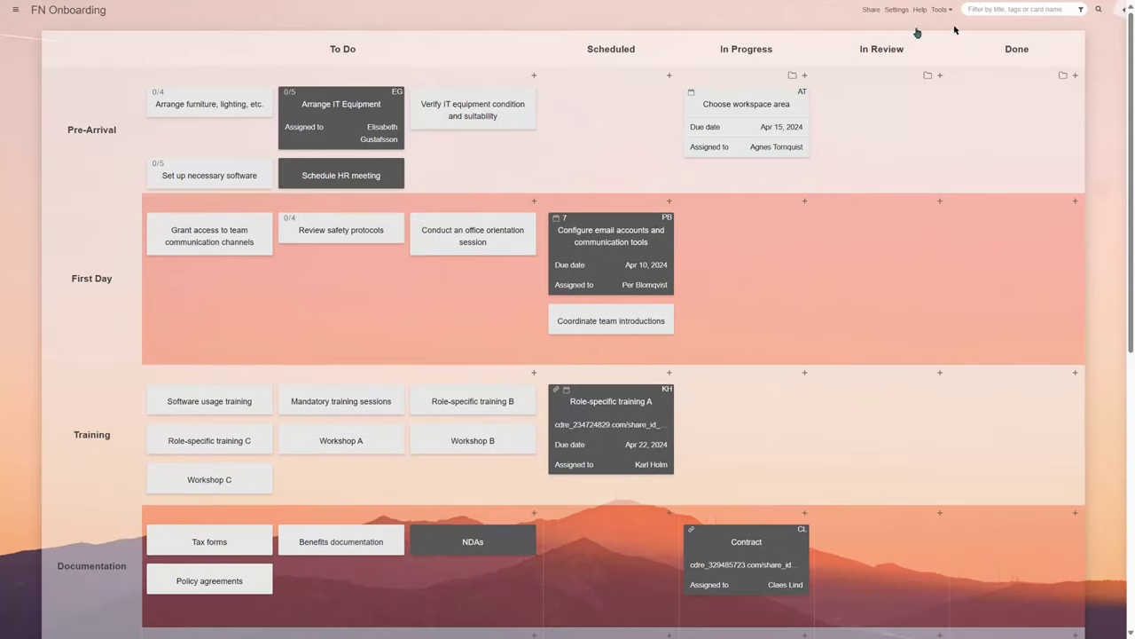
Filter the board to cards due within 20 days and collapse the empty Documentation lane and the empty columns
click(1081, 9)
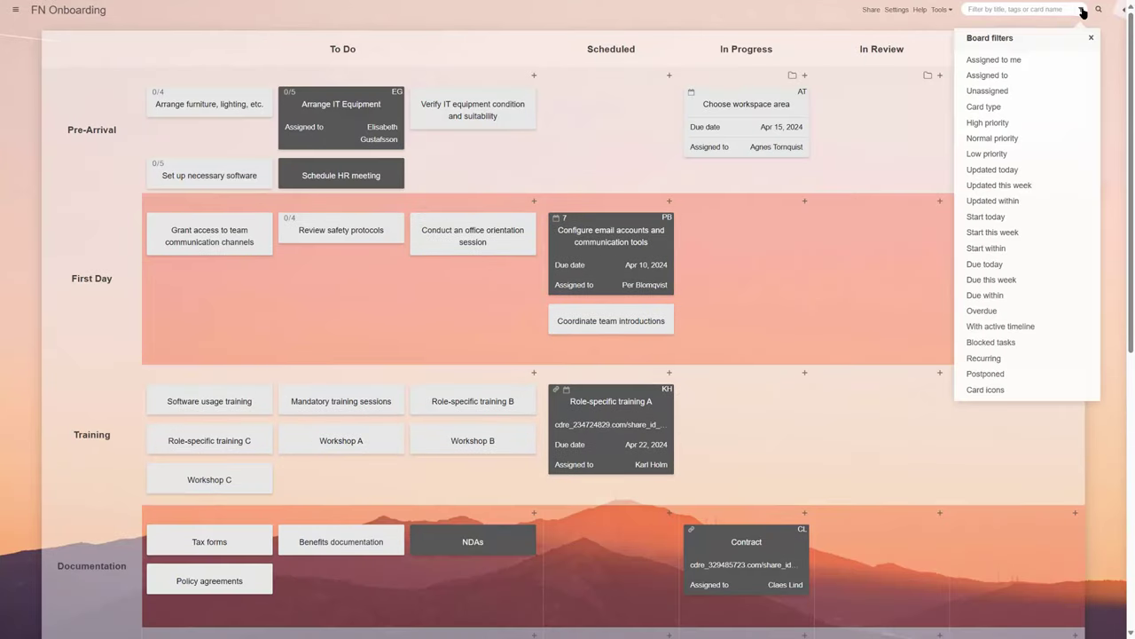
click(991, 295)
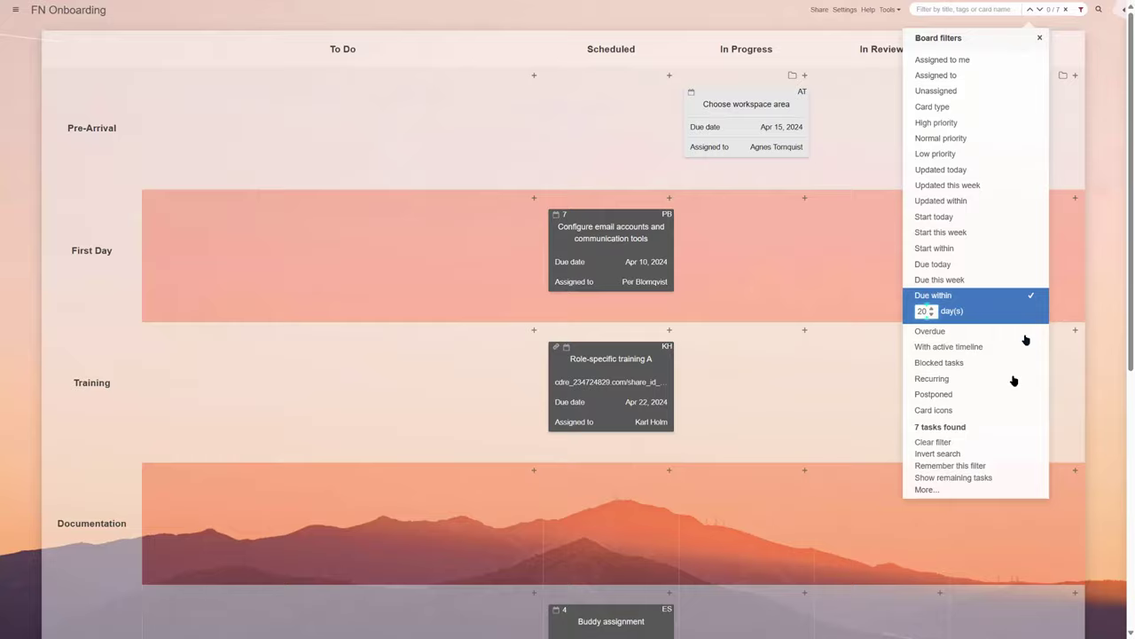
click(561, 74)
click(455, 51)
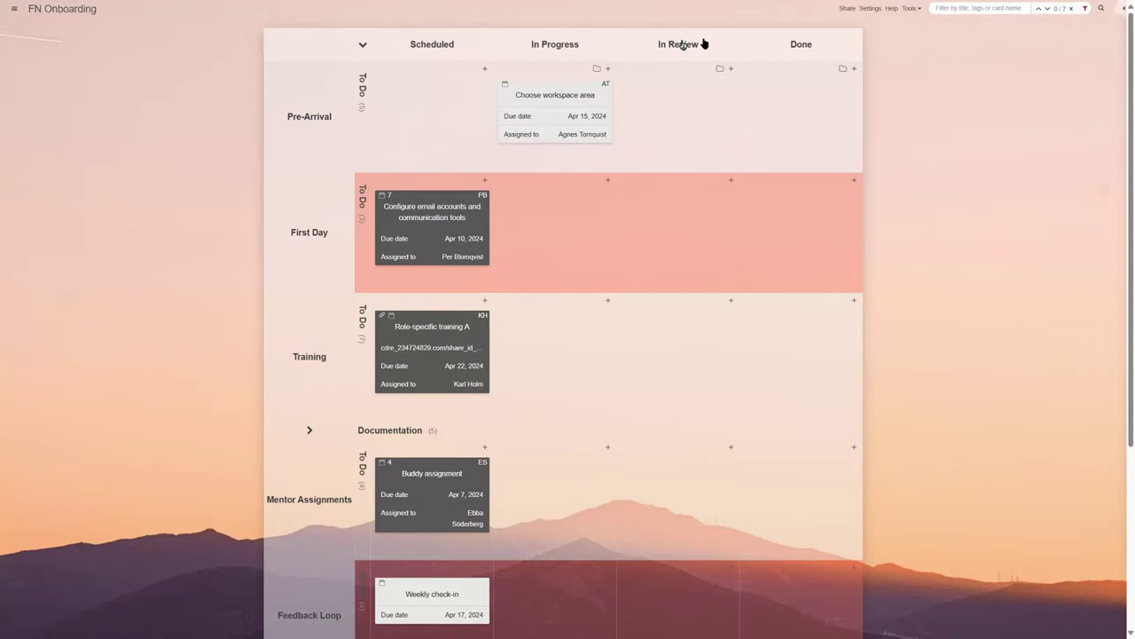
click(798, 43)
click(792, 44)
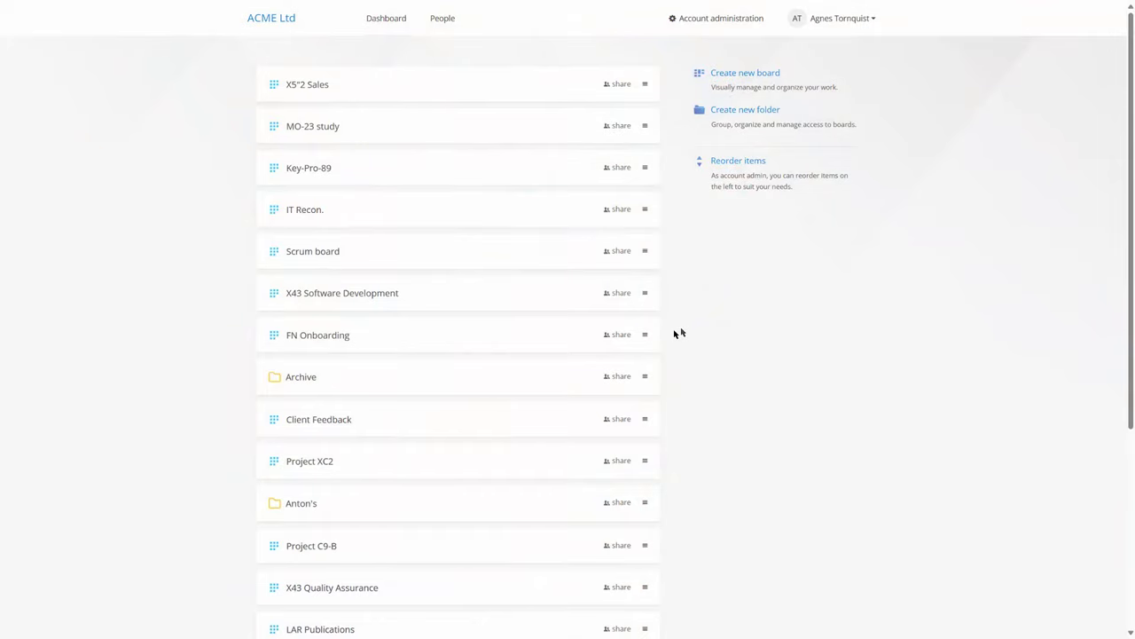
Clone the FN Onboarding board, naming the copy with the new employee's name followed by Onboarding
click(646, 335)
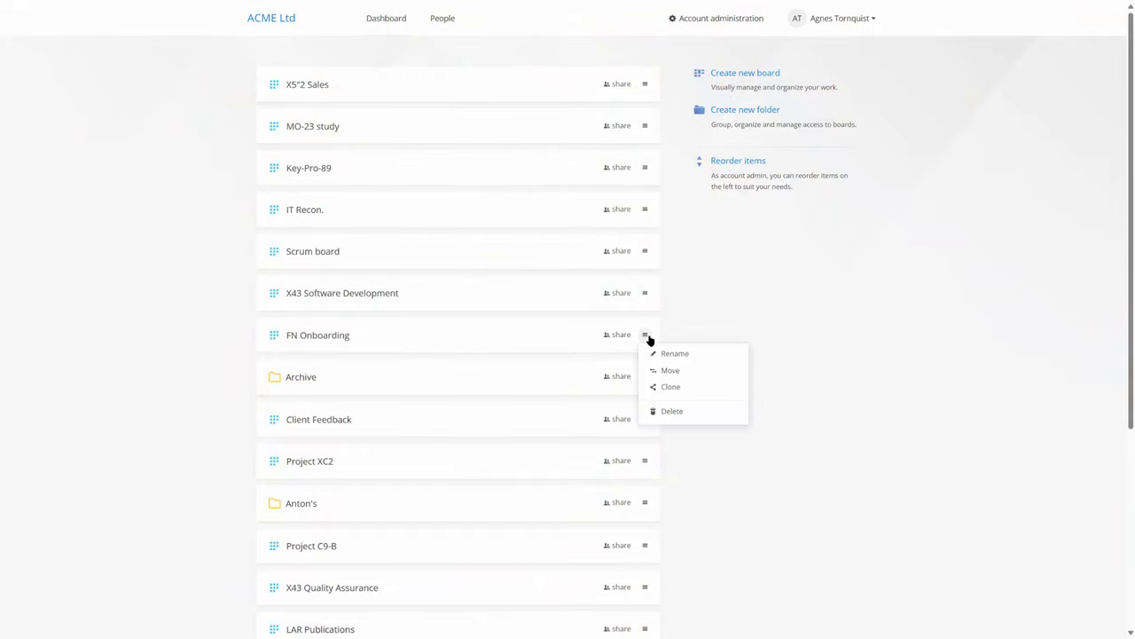
click(687, 388)
text(Denis D. Onboarding)
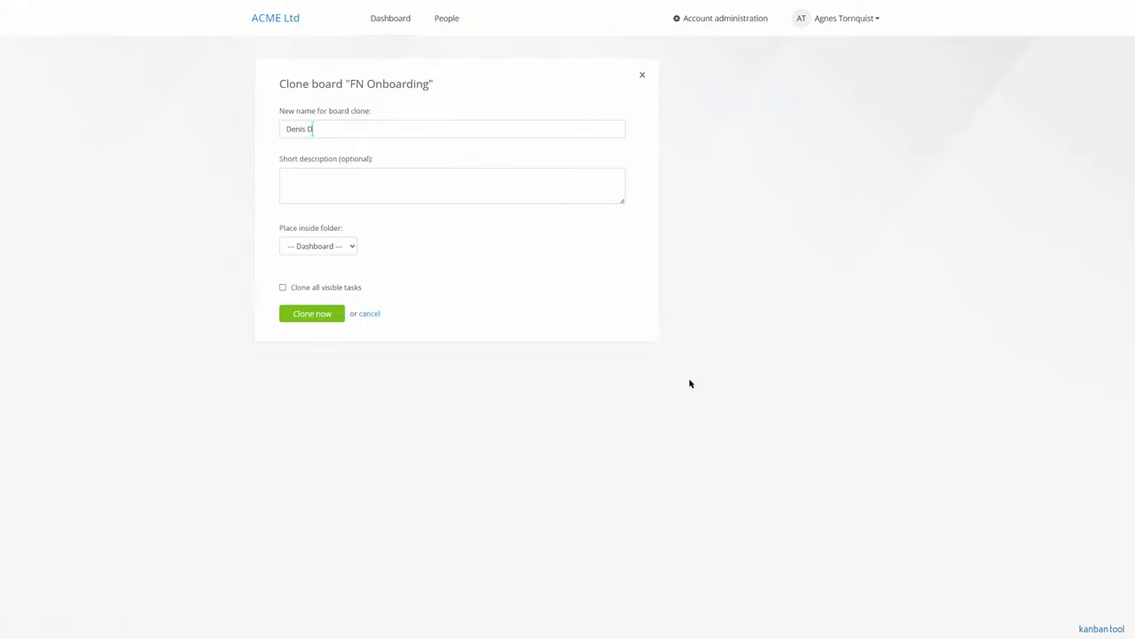
click(316, 314)
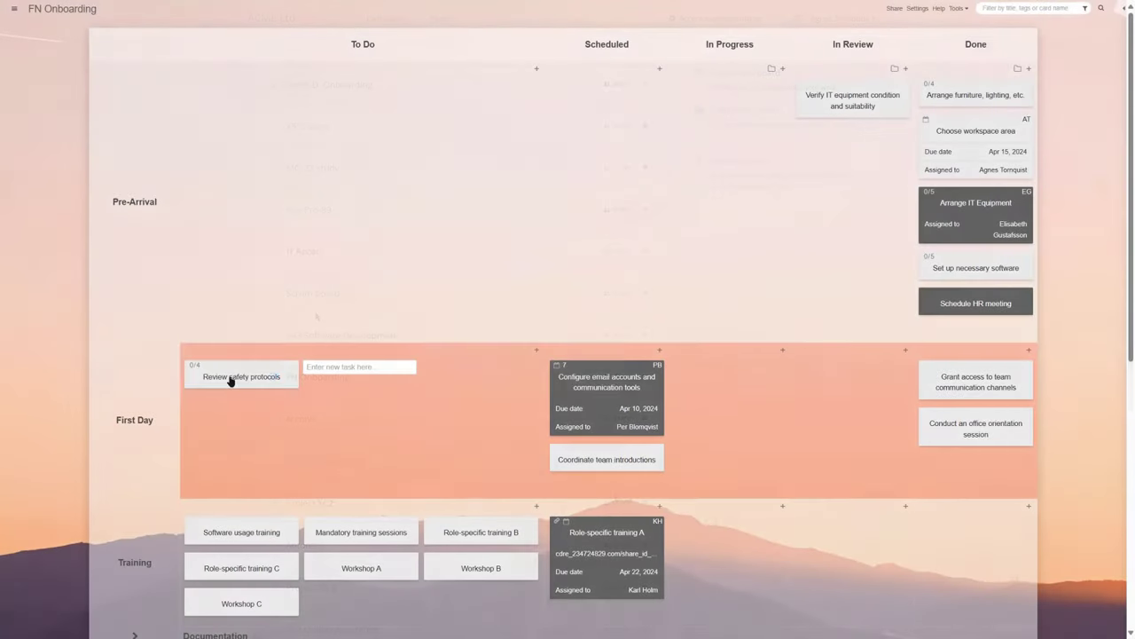
Move the Review safety protocols card to In Review and complete its Office safety, Data sharing, and Data safety and management checklist items
drag(230, 380, 823, 378)
click(824, 380)
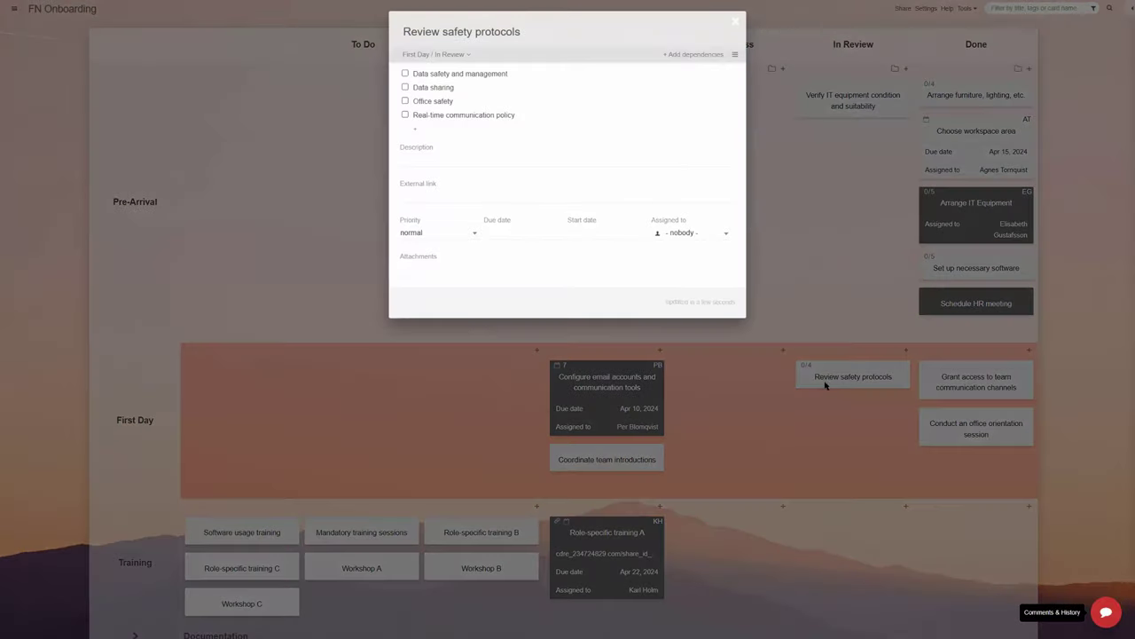
click(432, 101)
click(432, 87)
click(433, 74)
Set the Review safety protocols due date to April 9, 2024, and send a colleague a comment asking when they can meet about the communication policy
click(519, 232)
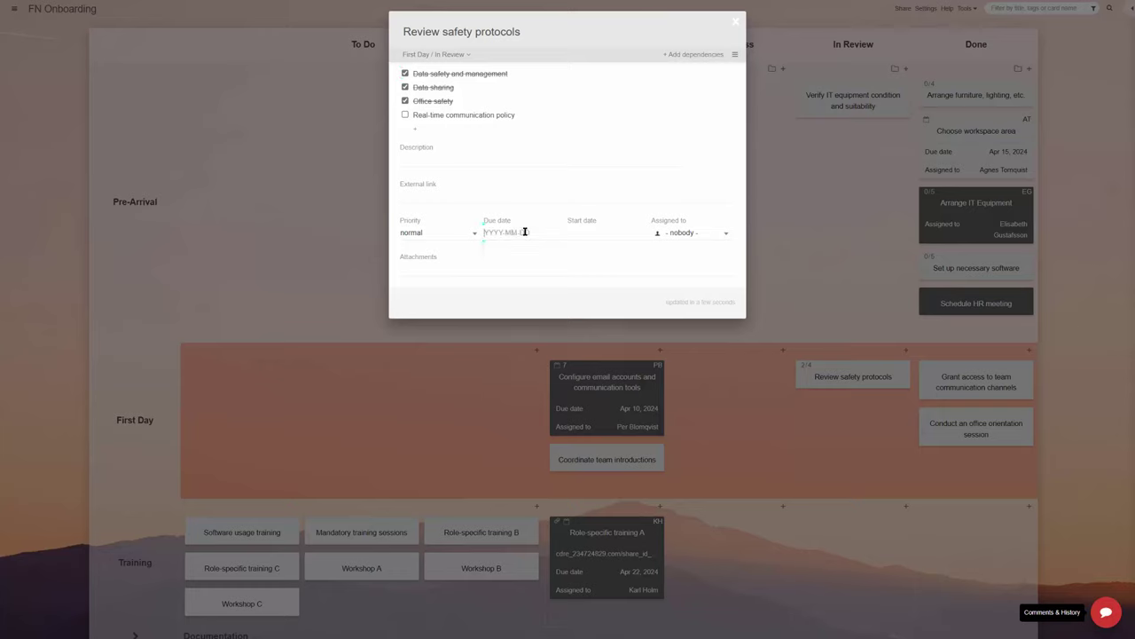
click(540, 311)
click(1106, 612)
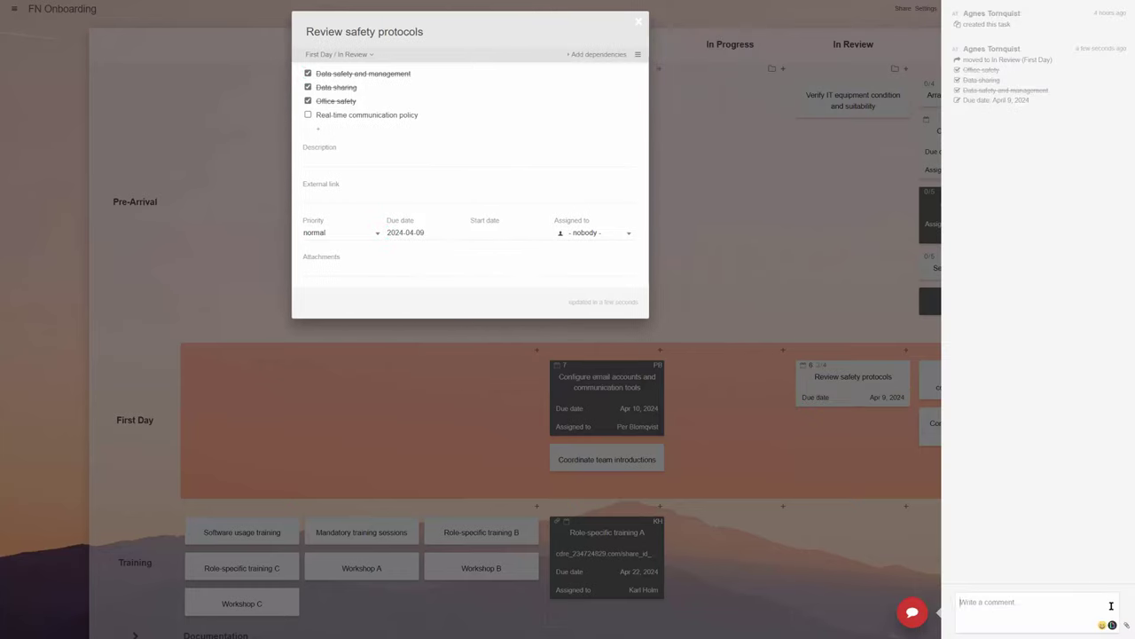
text(We still need to sit down to look through the communication policy with Francis. When can you meet, please?)
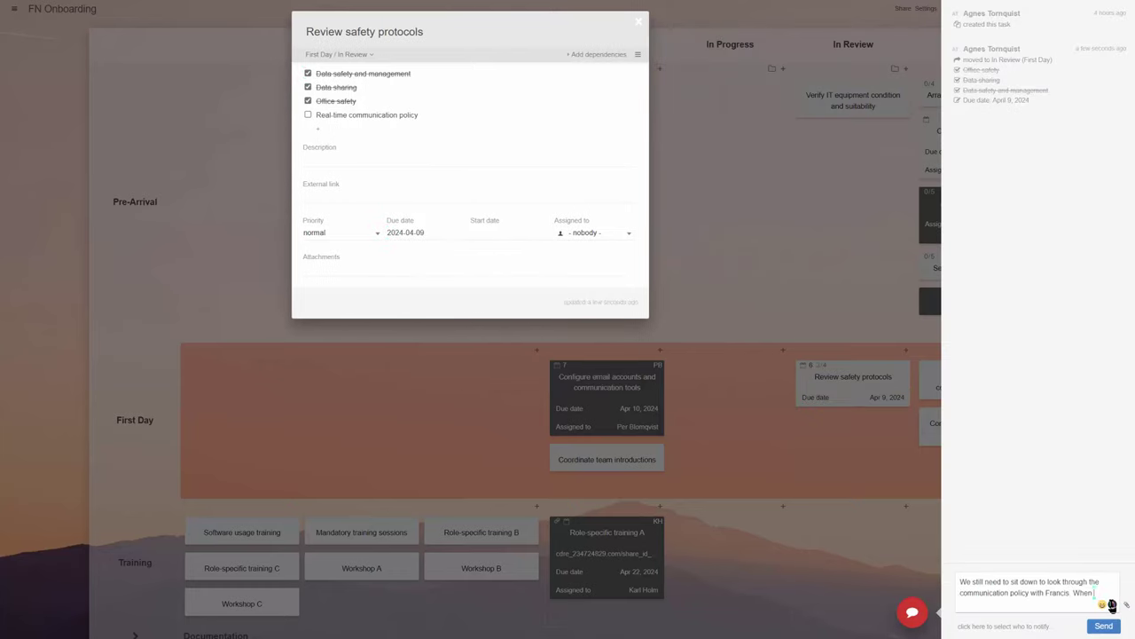
click(996, 626)
click(1029, 581)
click(1104, 625)
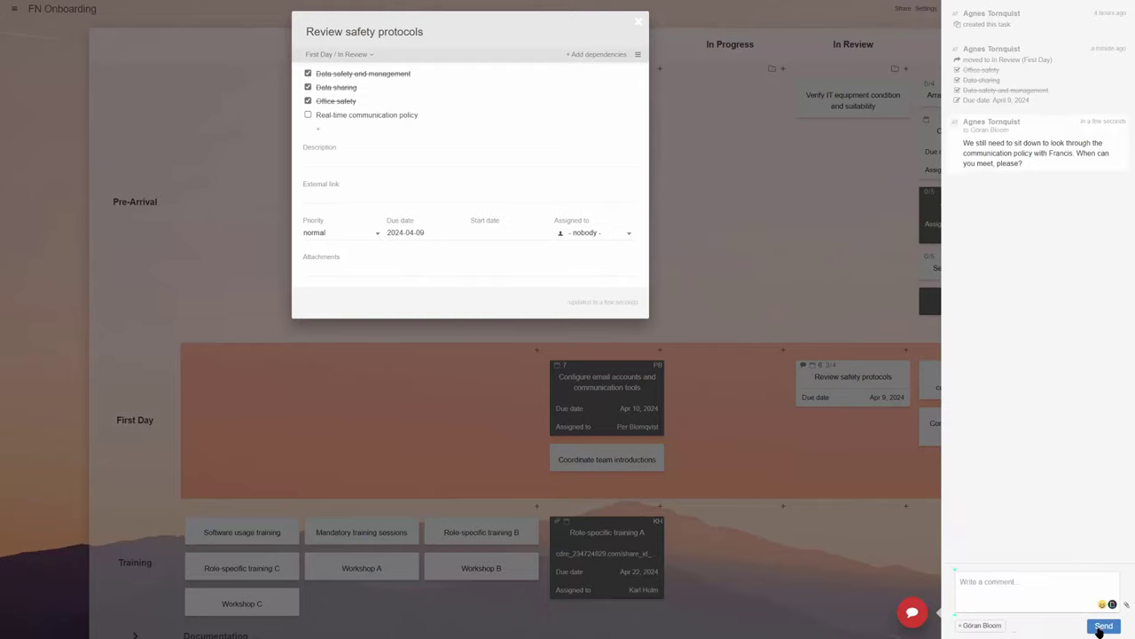
Move the Configure email accounts and communication tools card in the First Day lane to Done
click(607, 399)
drag(607, 399, 971, 470)
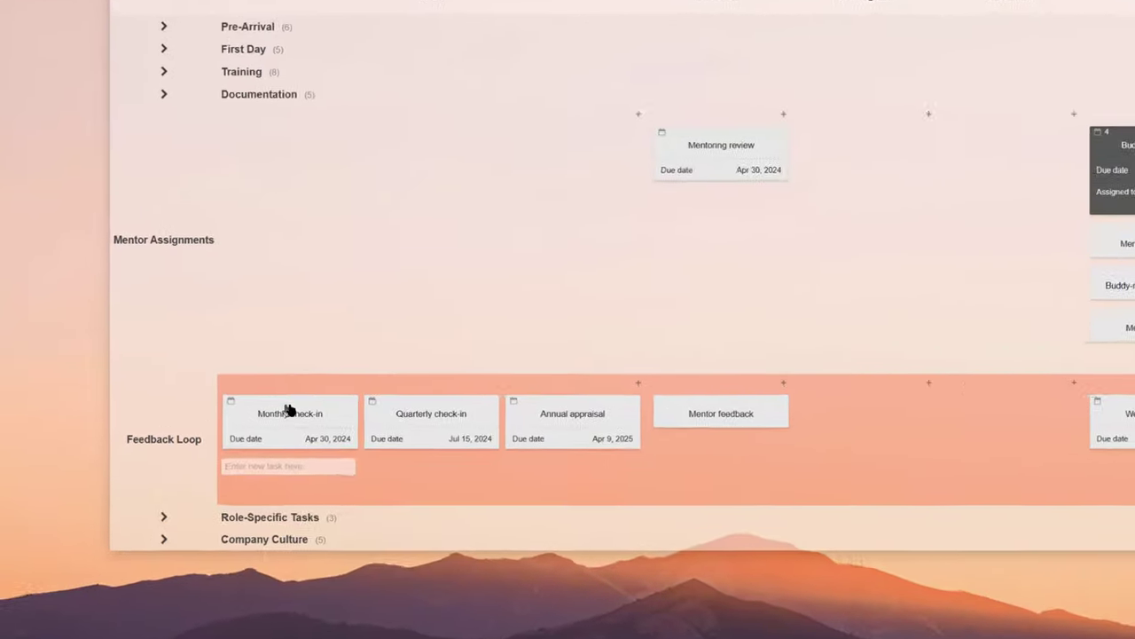
Make the Monthly check-in card in the Feedback Loop lane recur monthly on day 30
right_click(247, 392)
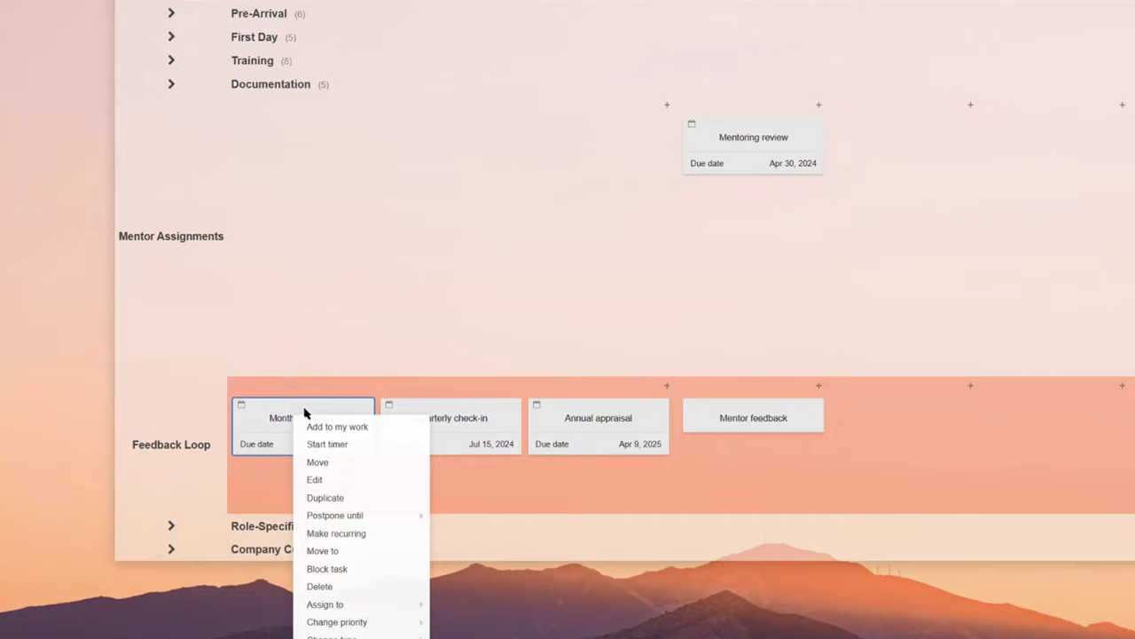
click(381, 533)
click(294, 500)
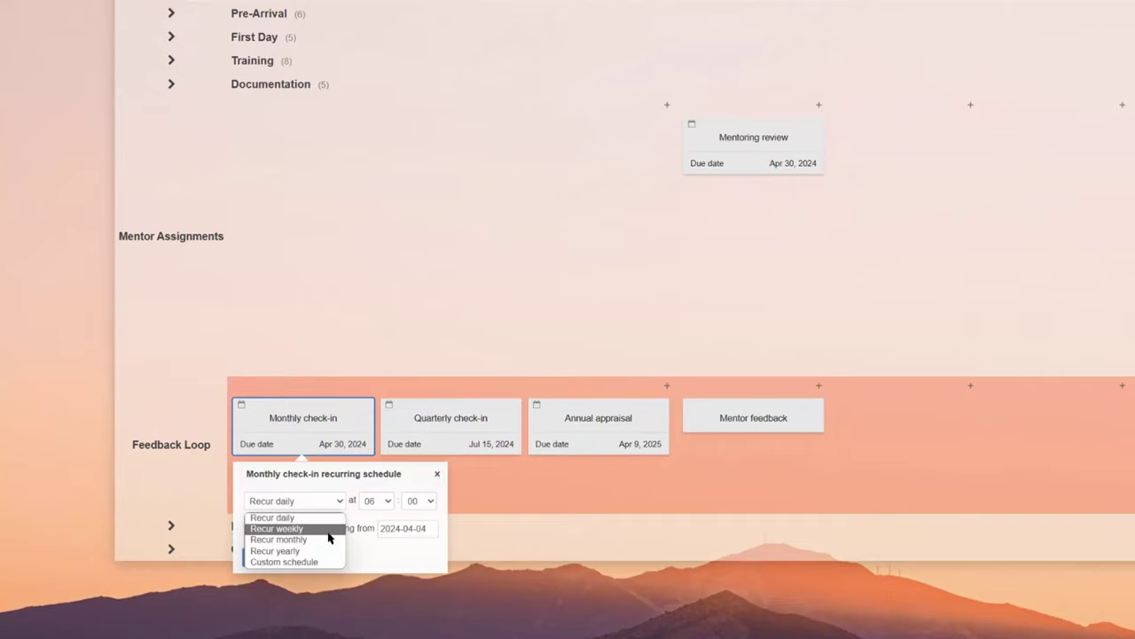
click(328, 537)
click(385, 527)
text(30)
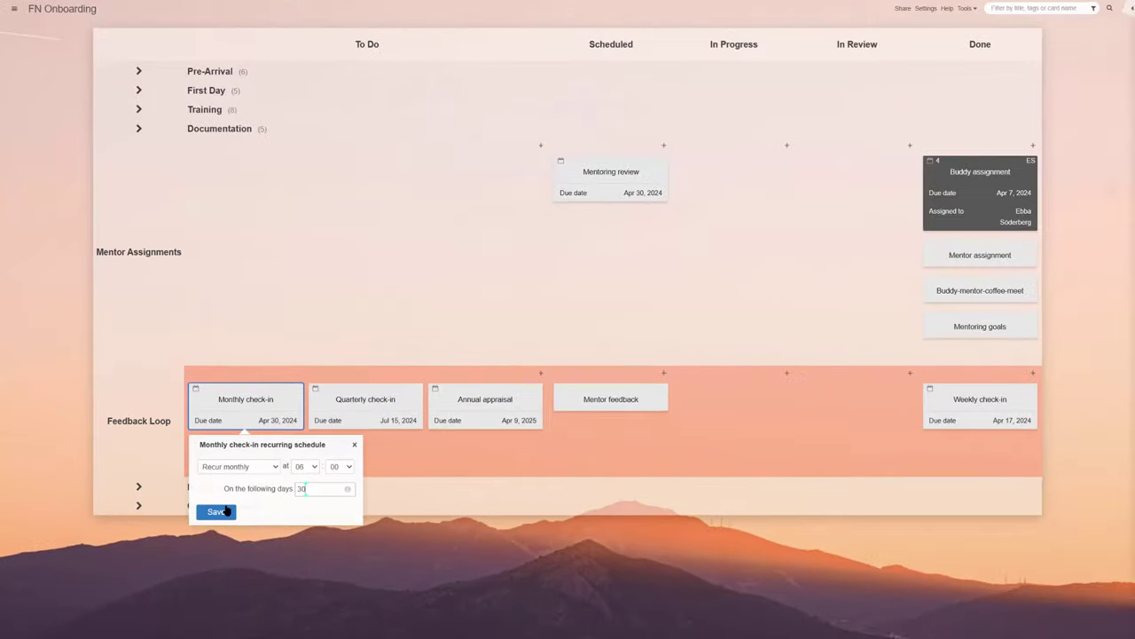
click(266, 556)
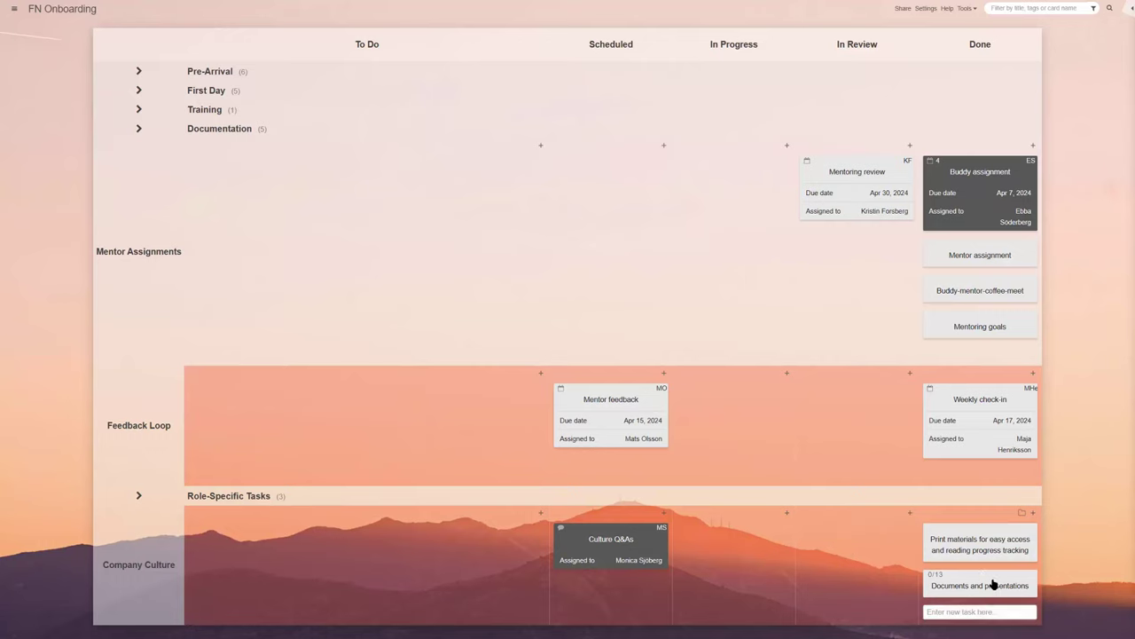
Archive the Documents and presentations card and the remaining card in the Done column of the Company Culture lane
right_click(993, 585)
click(1022, 449)
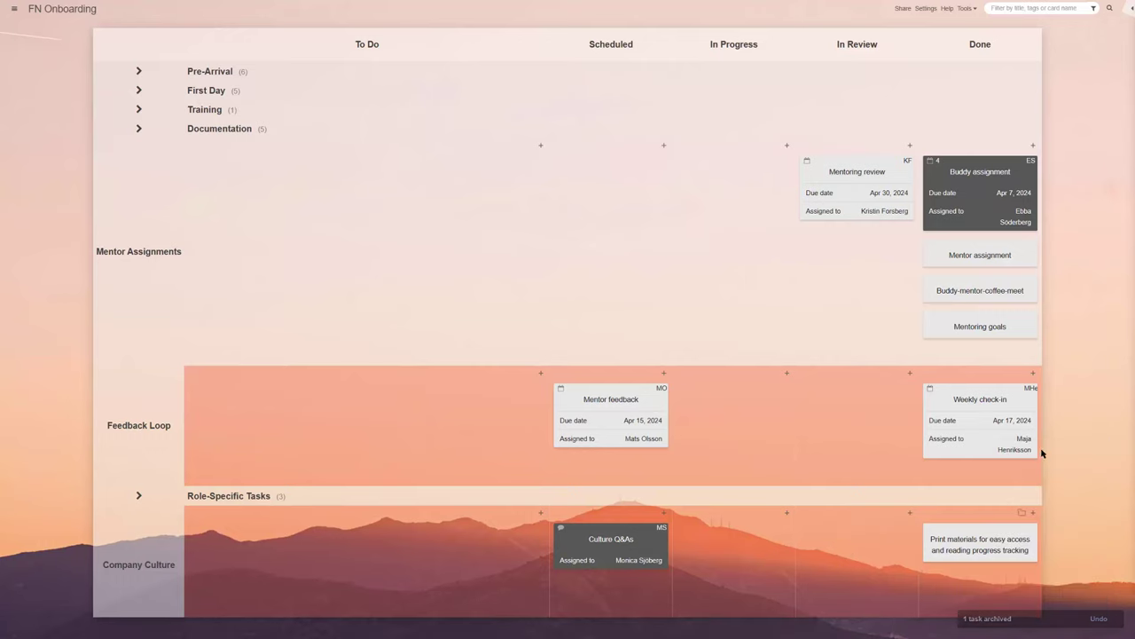
click(1022, 513)
Open the Archive / Social Media Management board and look through its lanes
click(15, 10)
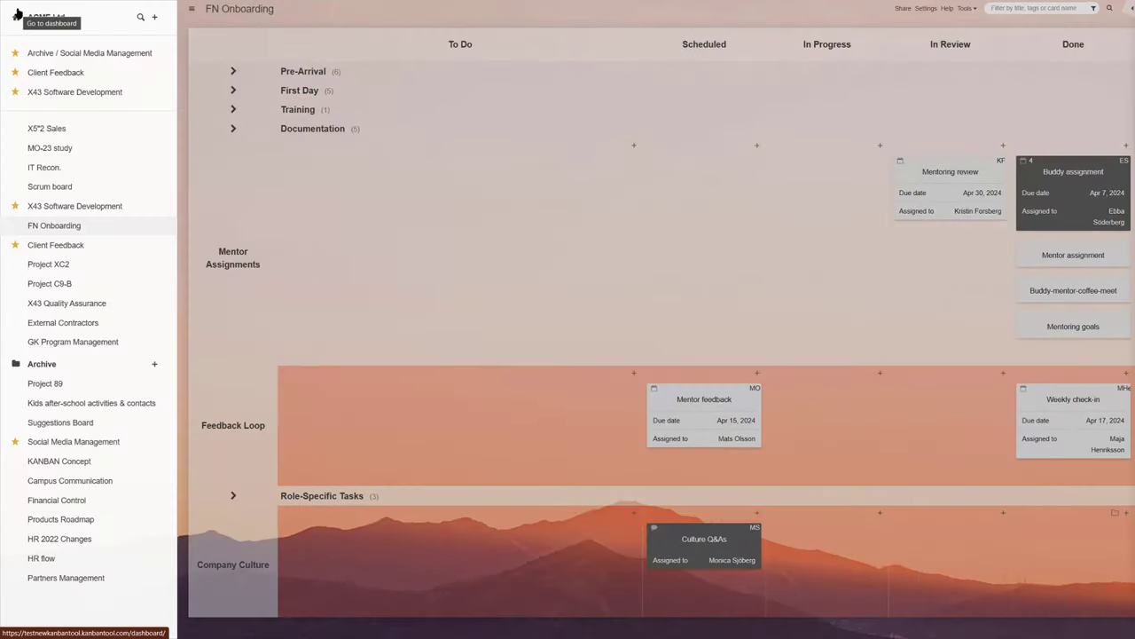
click(109, 53)
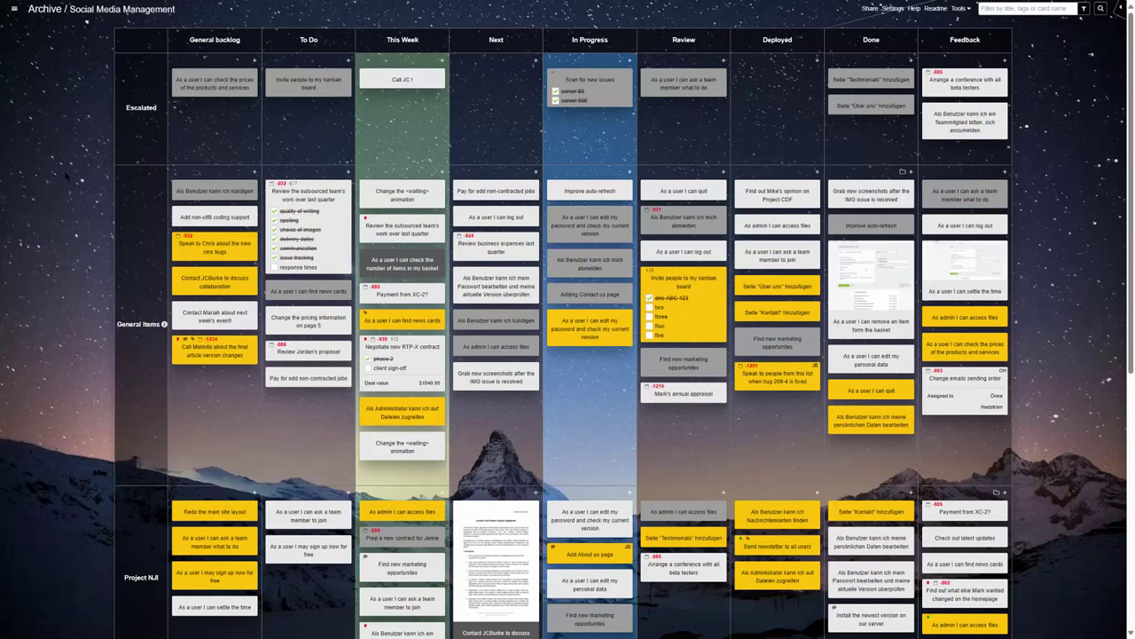
scroll(66, 177, down, 5)
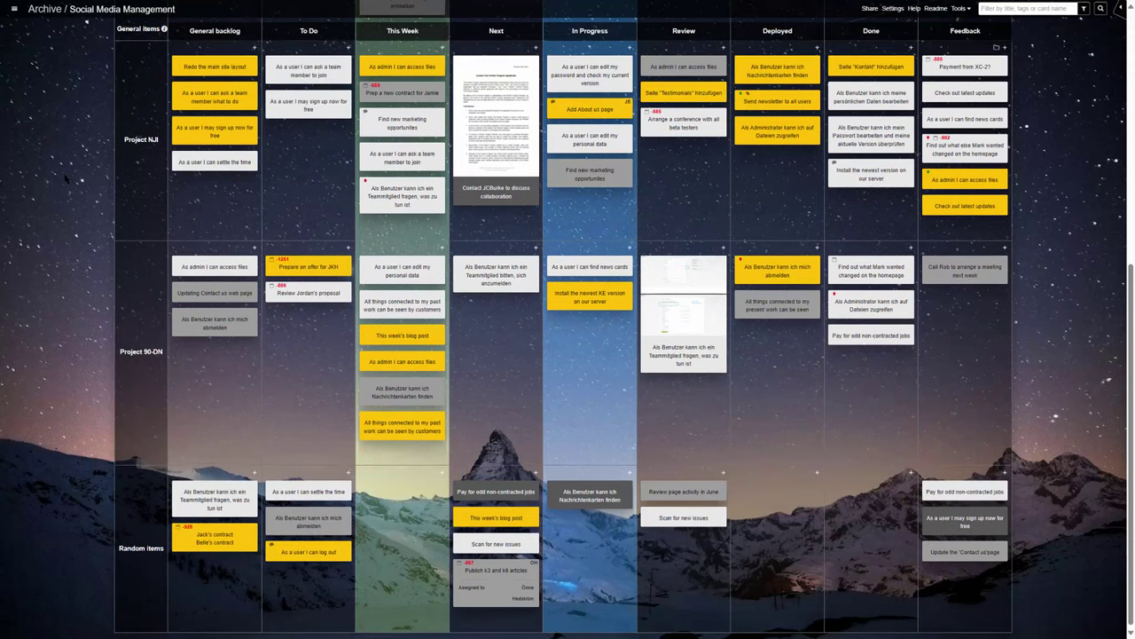
scroll(67, 177, up, 5)
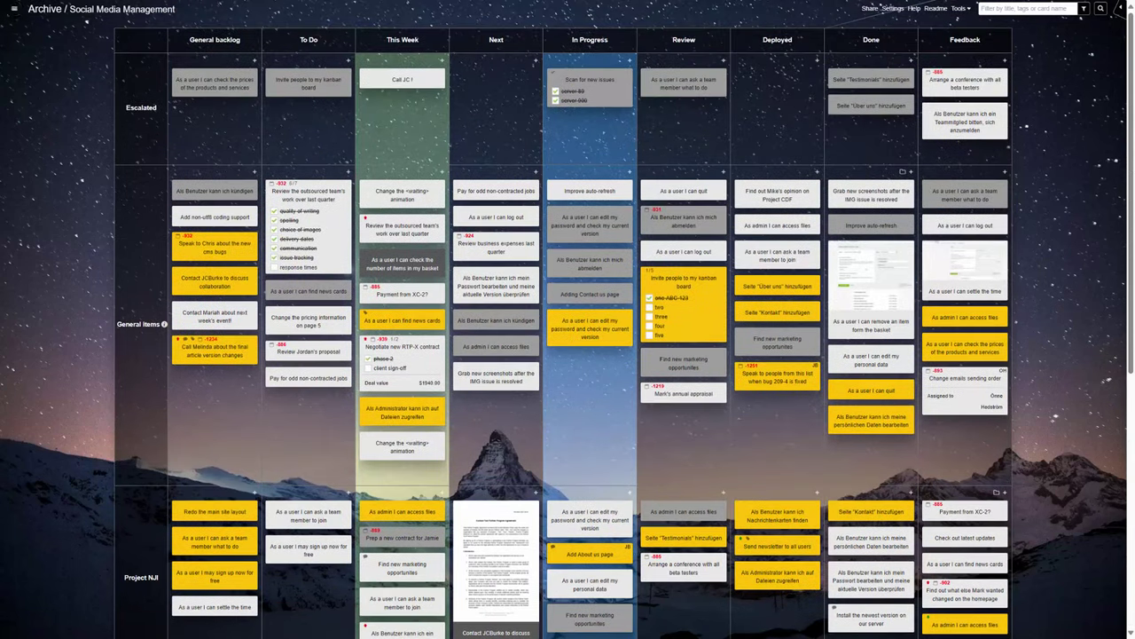
Open the Client Feedback board, and collapse and re-expand its UI Tweaks lane
click(13, 8)
click(71, 59)
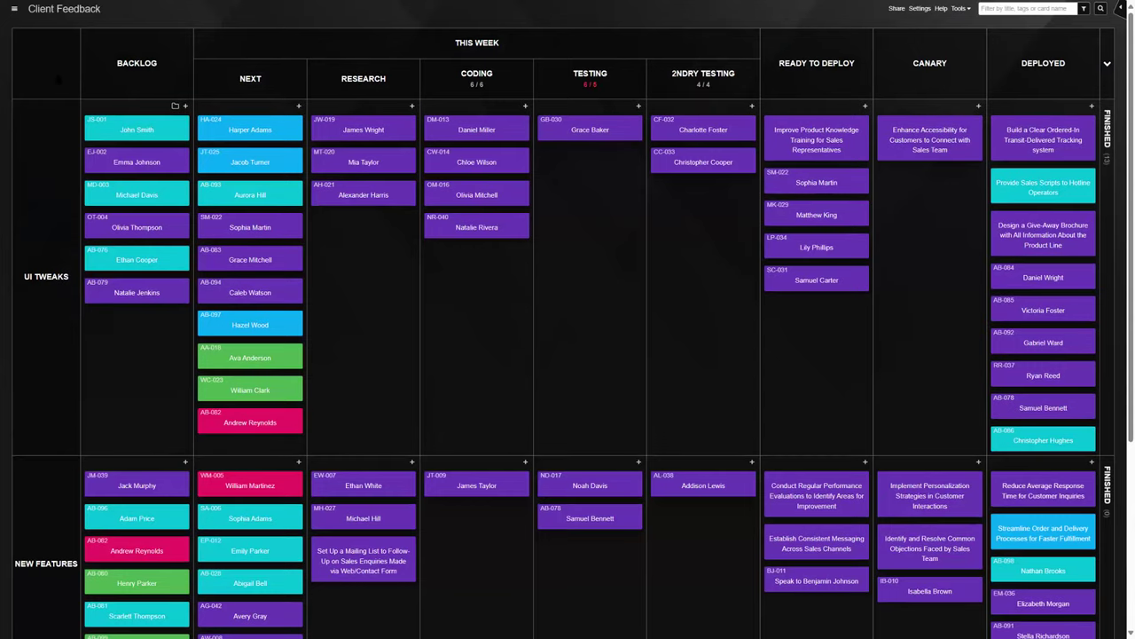
click(52, 195)
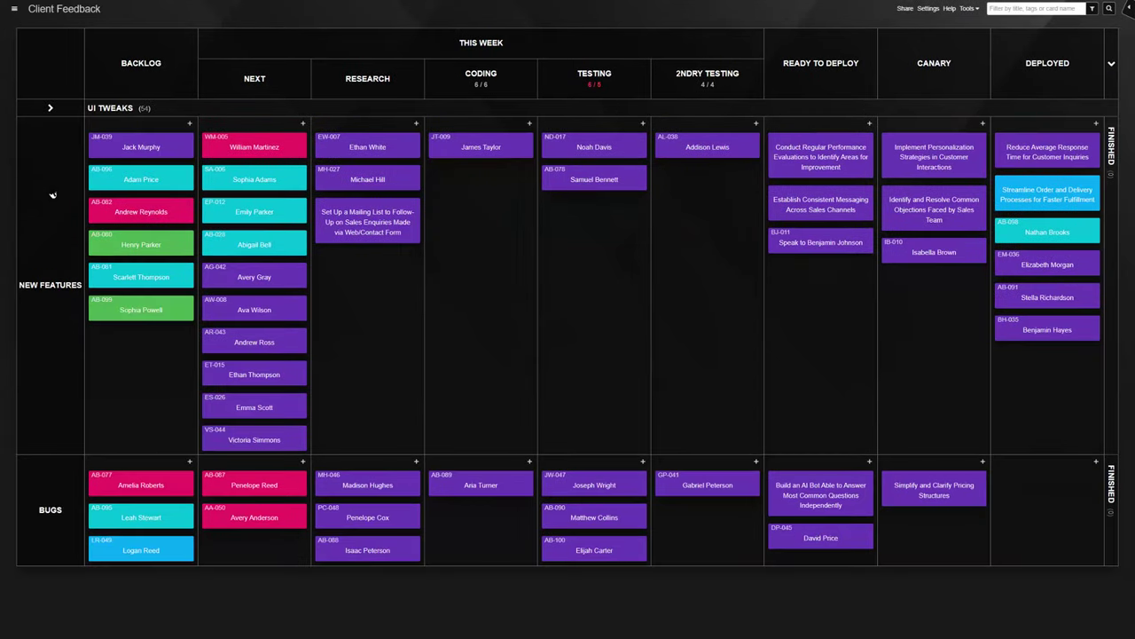
click(50, 110)
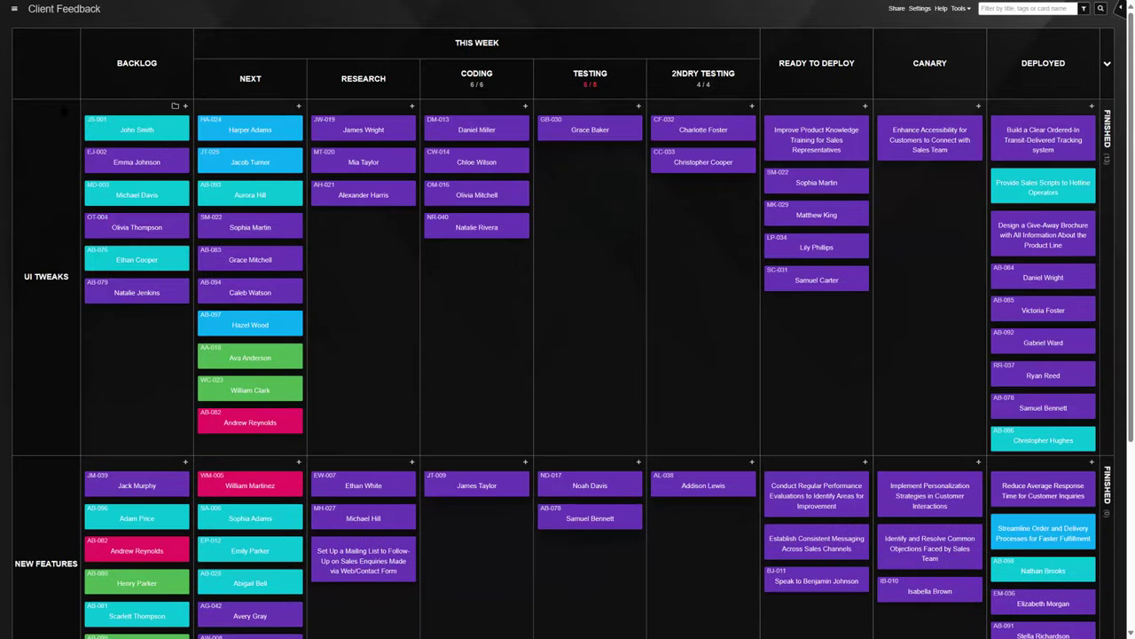
On the X43 Software Development board, complete the remaining checklist items of the Inconsistent Export Quality card and move it to Send for Testing
click(15, 9)
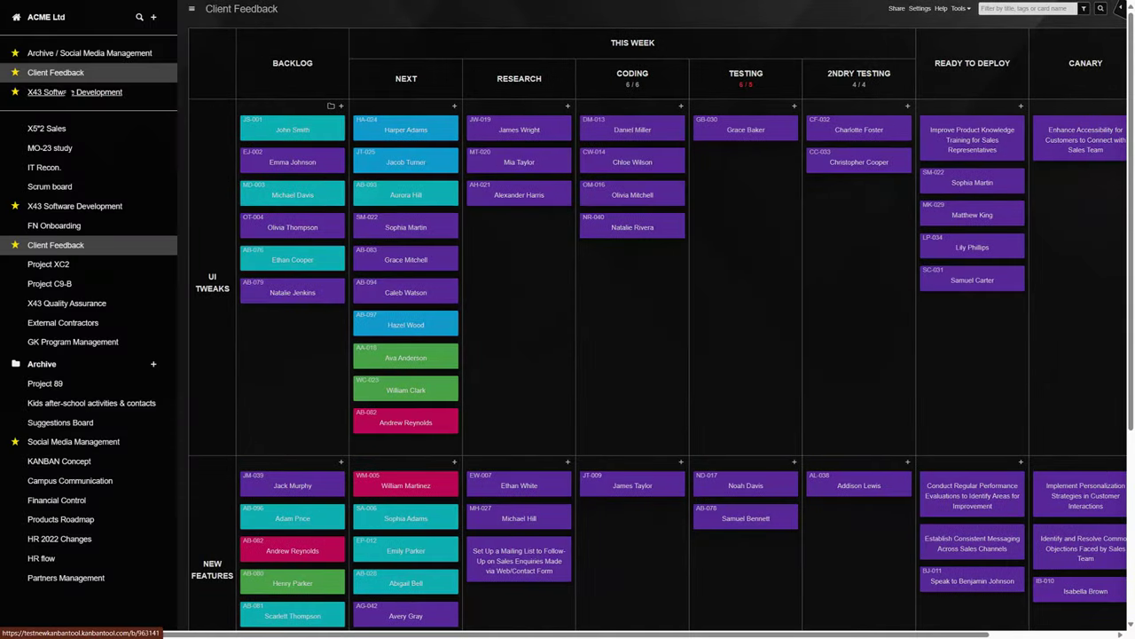
click(67, 92)
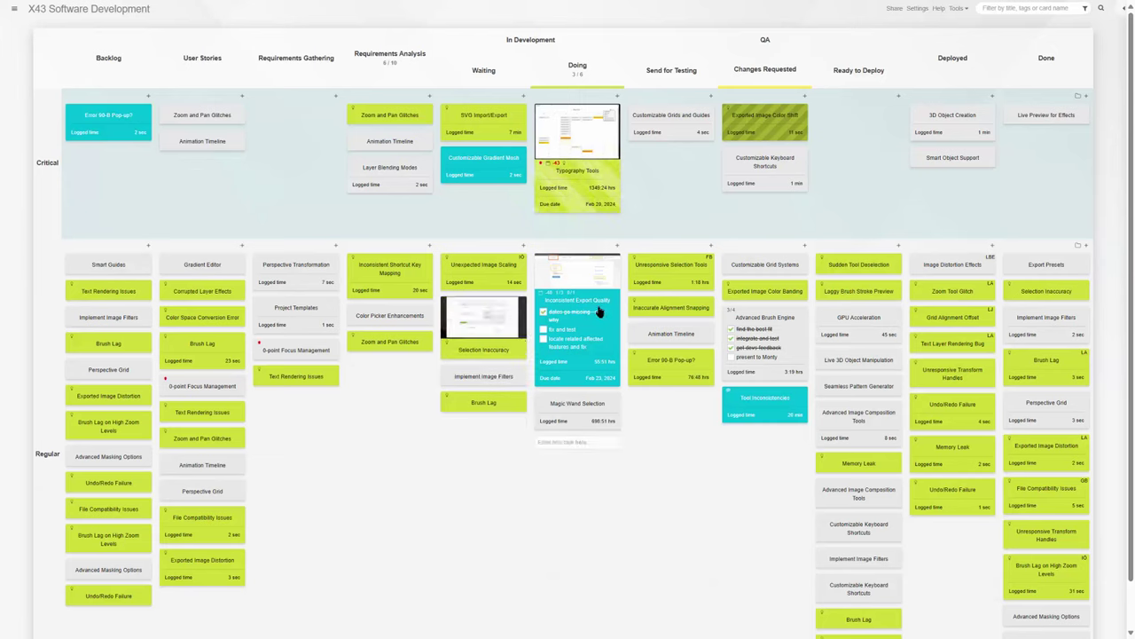
click(543, 329)
click(543, 338)
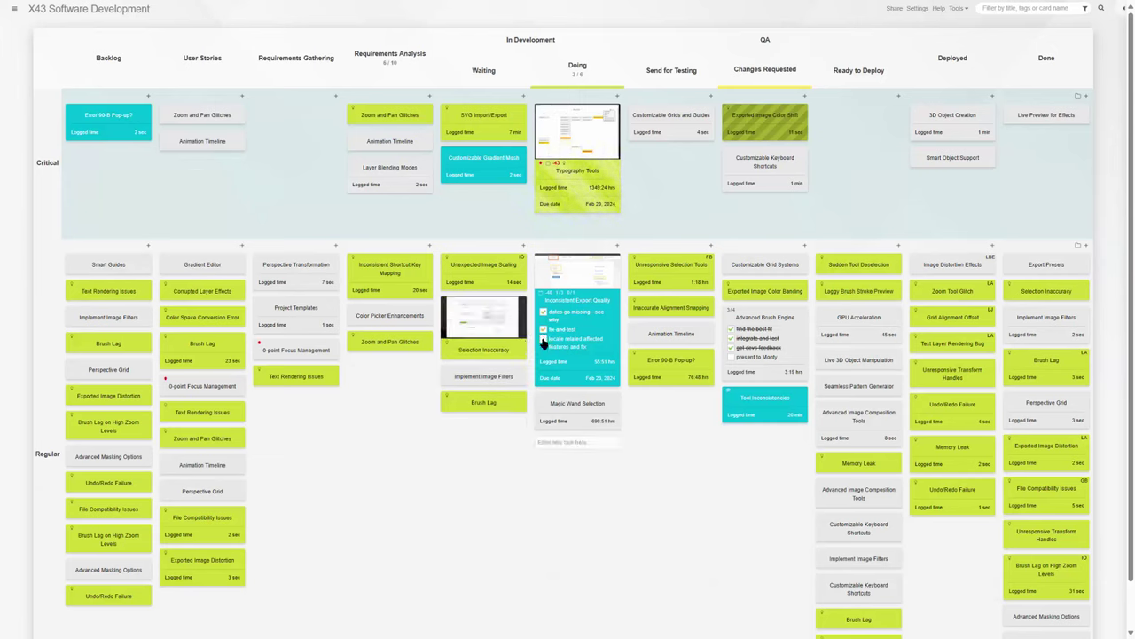
right_click(599, 304)
click(610, 330)
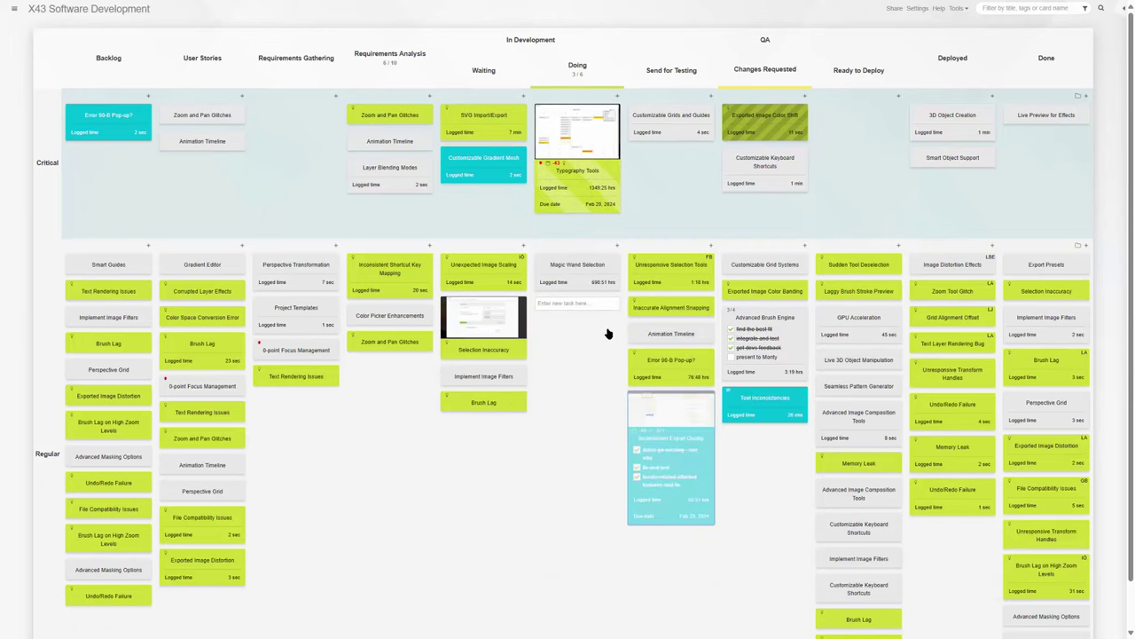
Open the options of the Magic Wand Selection card in the Doing column and show the My work list
right_click(598, 282)
click(617, 300)
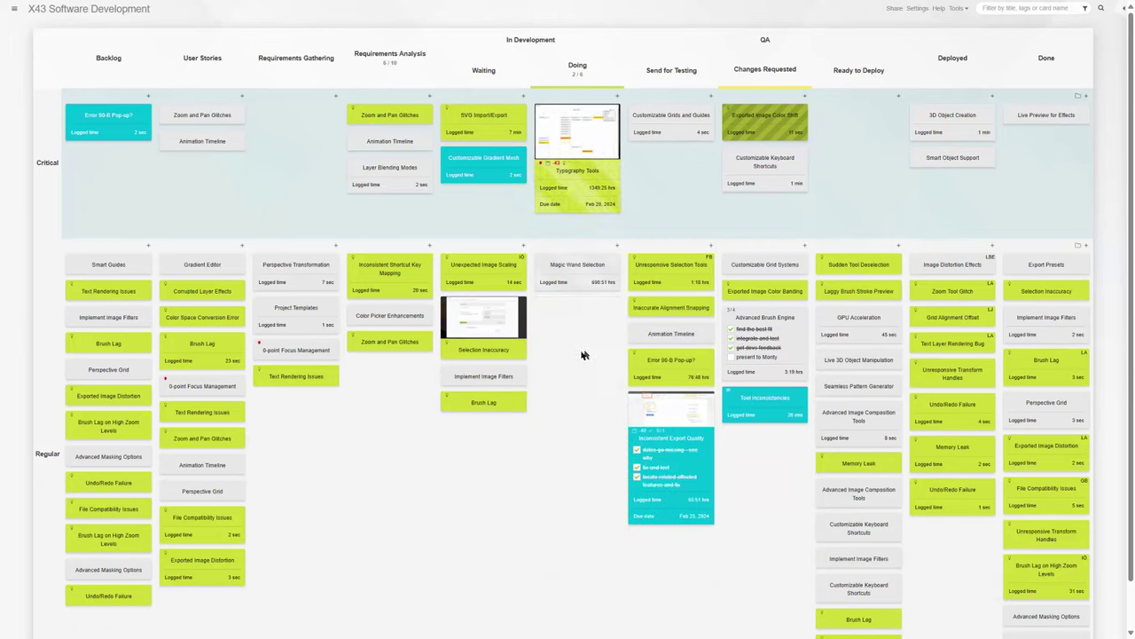
click(1120, 8)
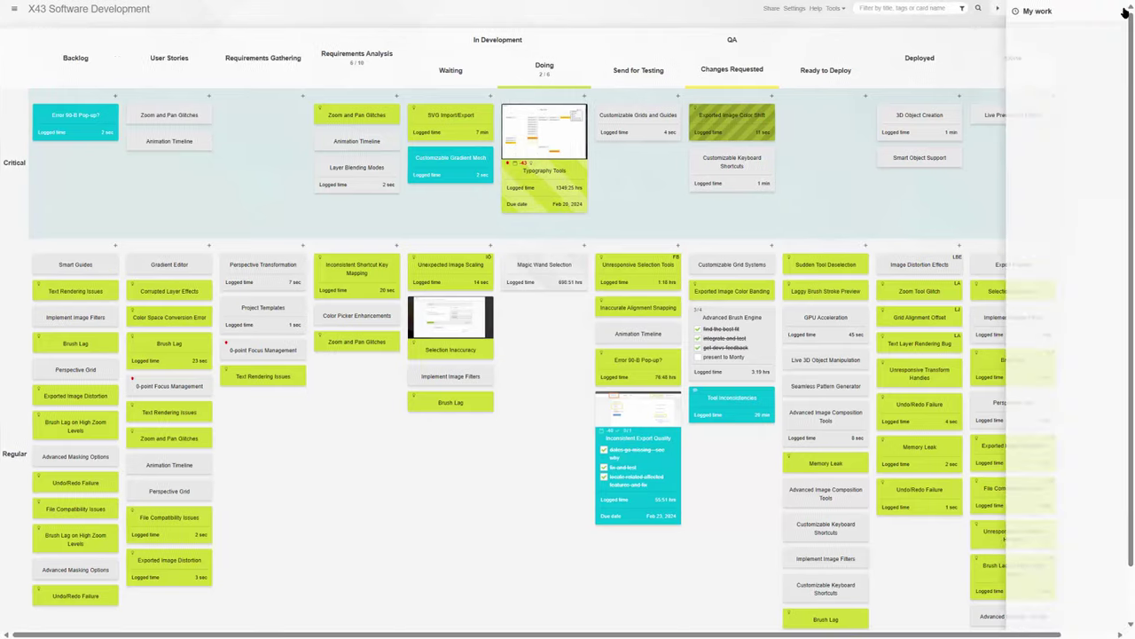